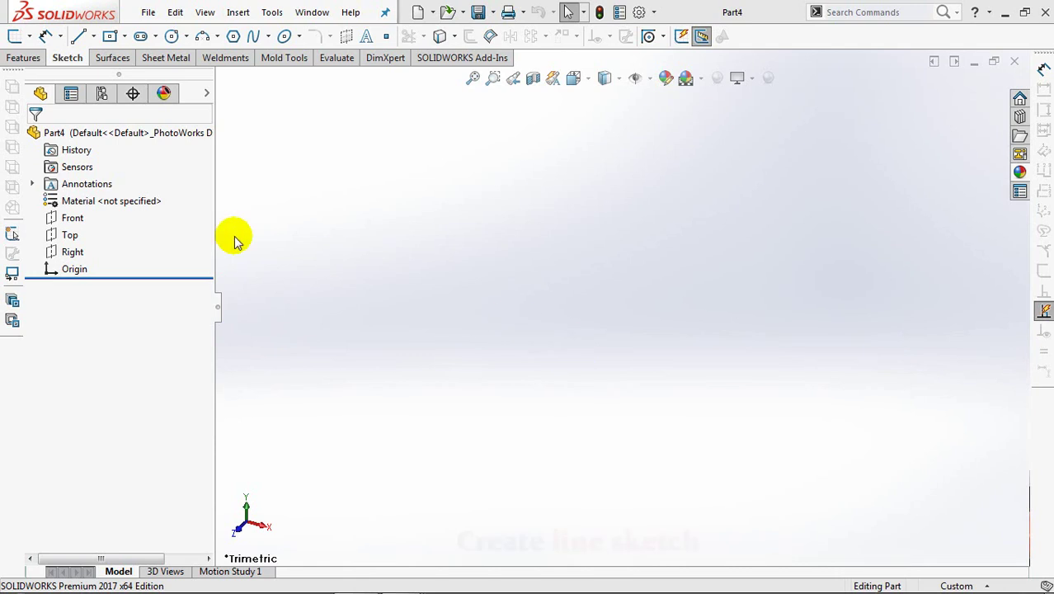
- On the Front plane, sketch a vertical line rising from the origin
left_click(71, 217)
left_click(79, 203)
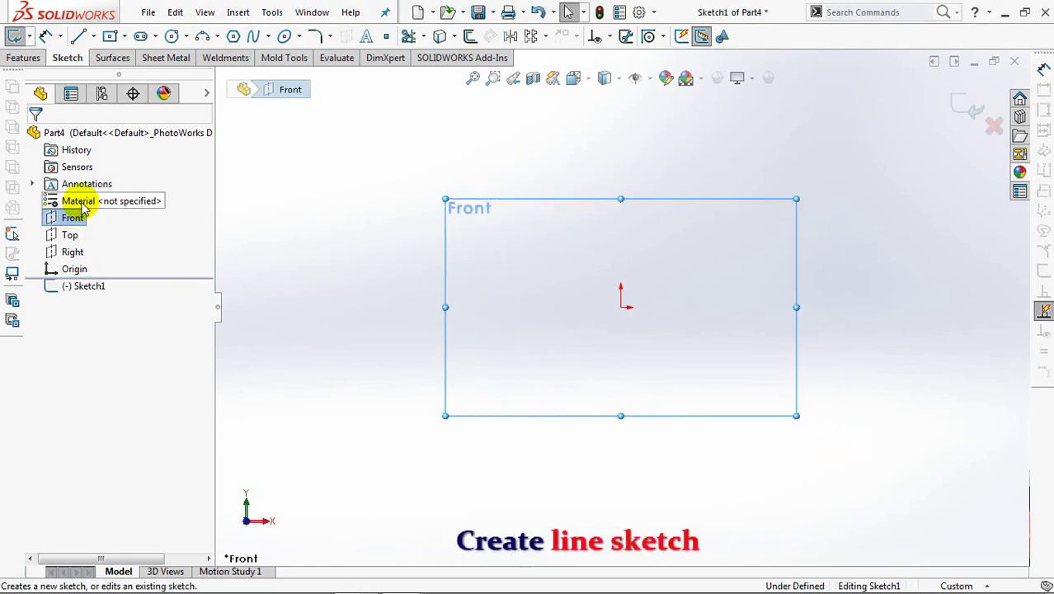
left_click(78, 36)
left_click(621, 307)
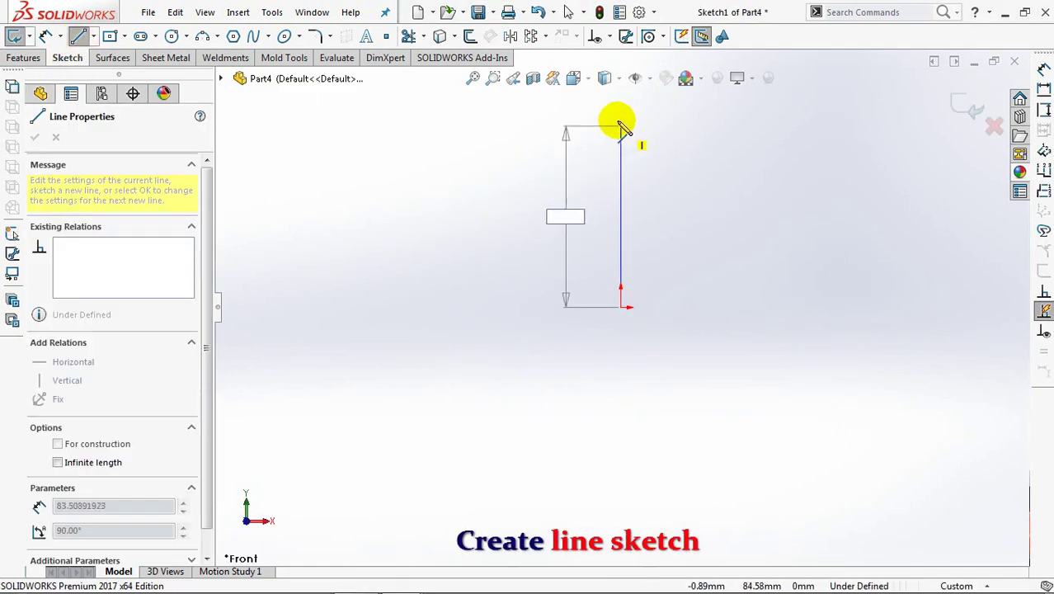
left_click(621, 109)
right_click(624, 113)
left_click(647, 118)
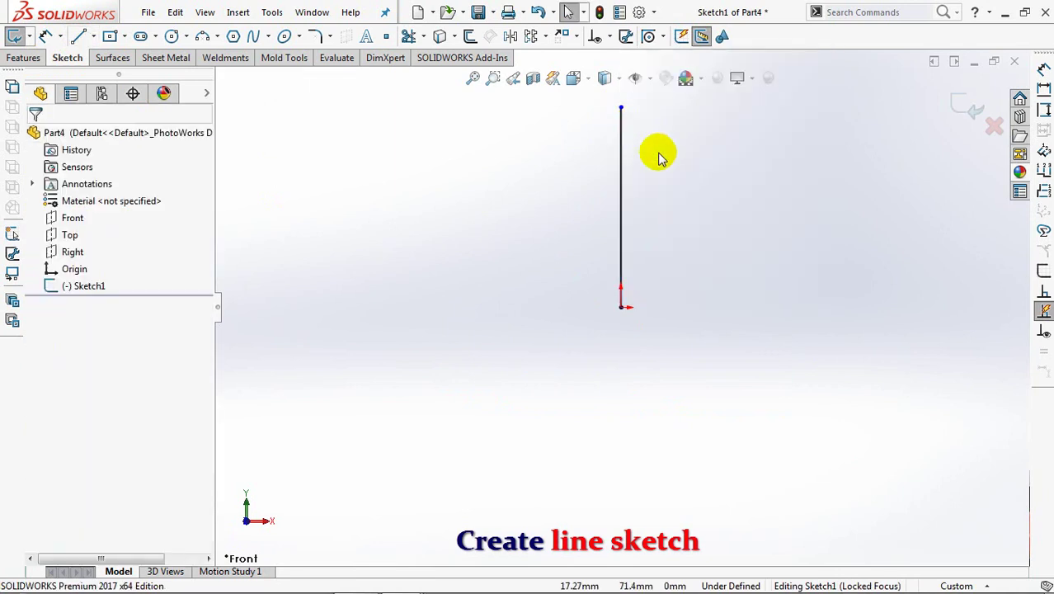
middle_click_drag(659, 156, 607, 275, "ctrl")
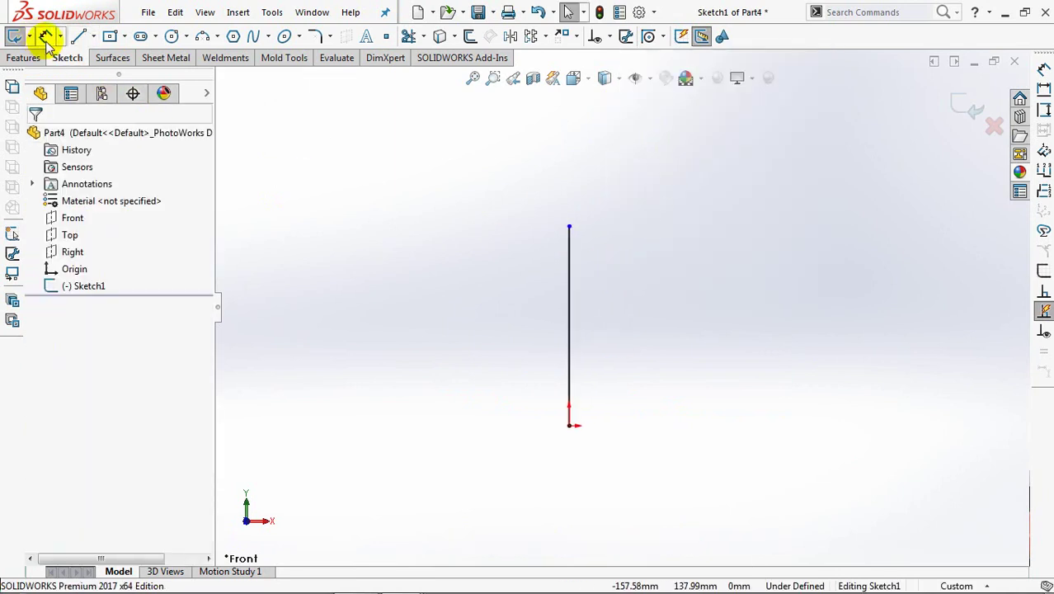
- Dimension the vertical line to 100 mm and exit Sketch1
left_click(568, 332)
left_click(665, 344)
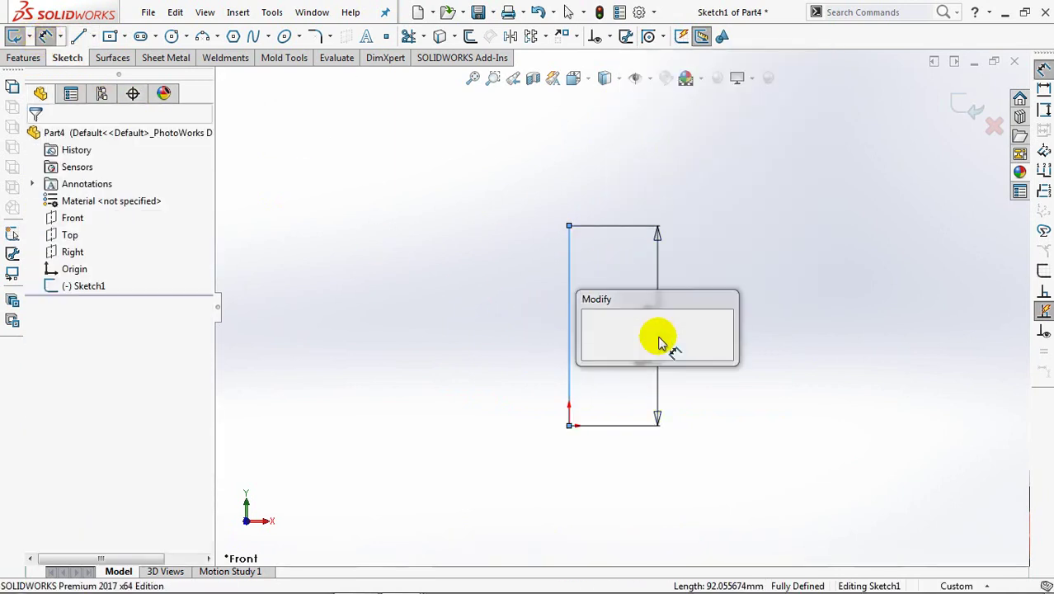
type("100")
left_click(591, 329)
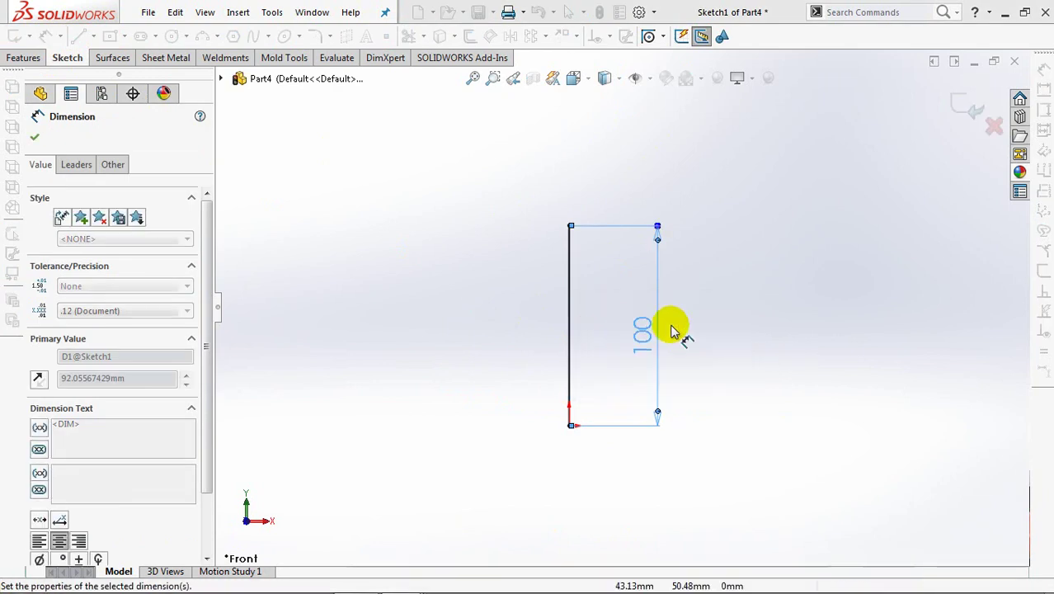
left_click(961, 104)
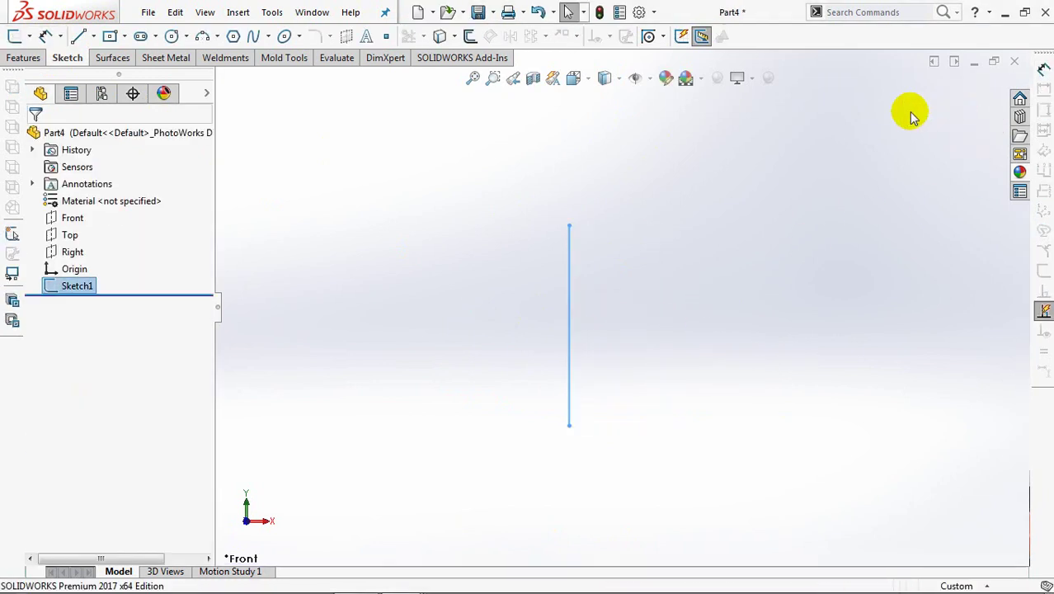
- Start a new Front-plane sketch with a 5 mm diameter circle left of the origin
left_click(70, 219)
left_click(79, 196)
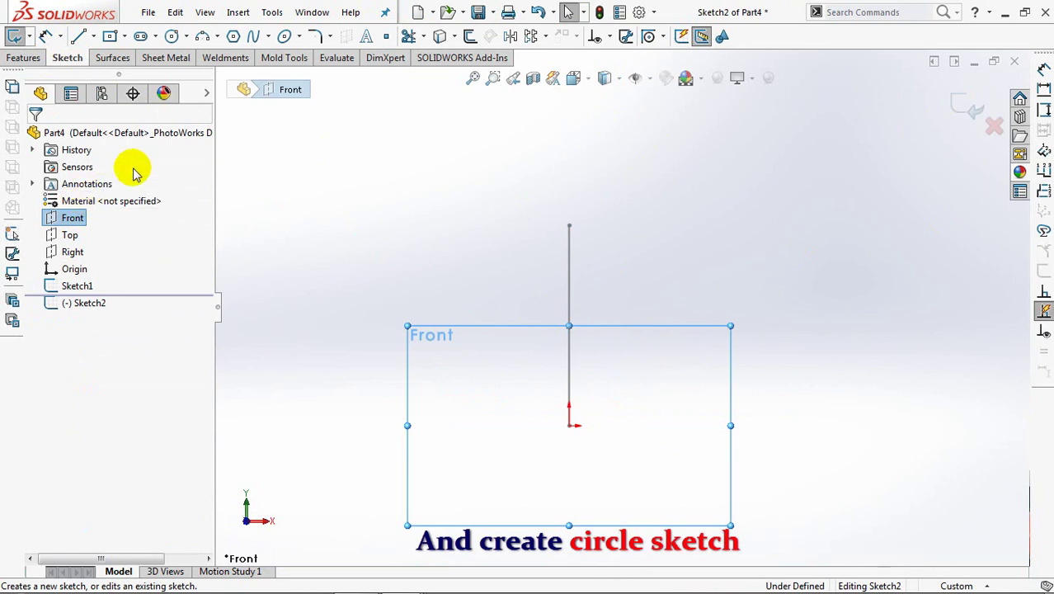
left_click(172, 36)
left_click(569, 427)
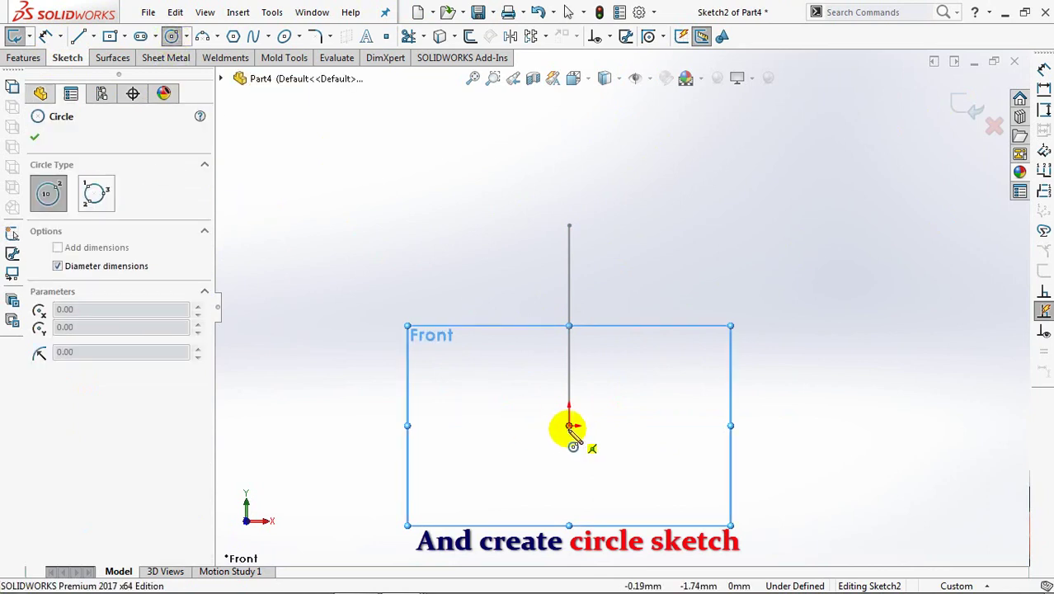
left_click(518, 428)
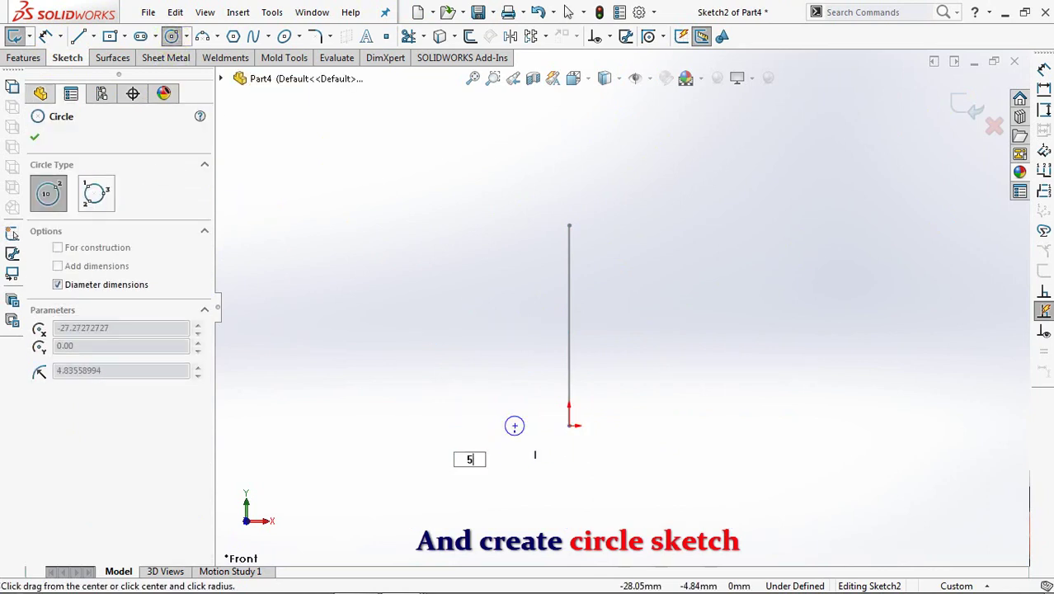
left_click(512, 434)
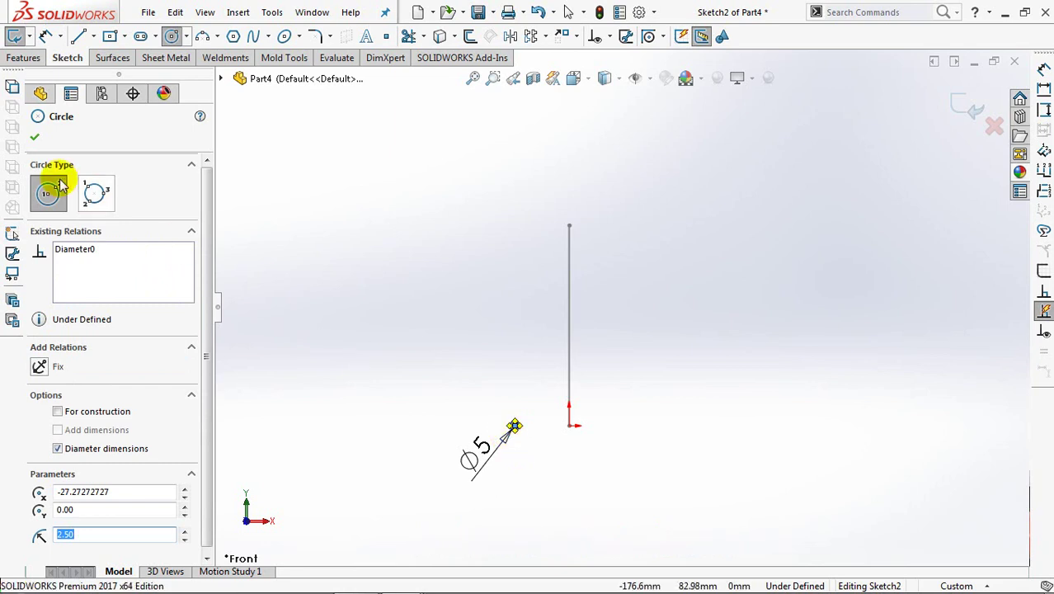
left_click(35, 137)
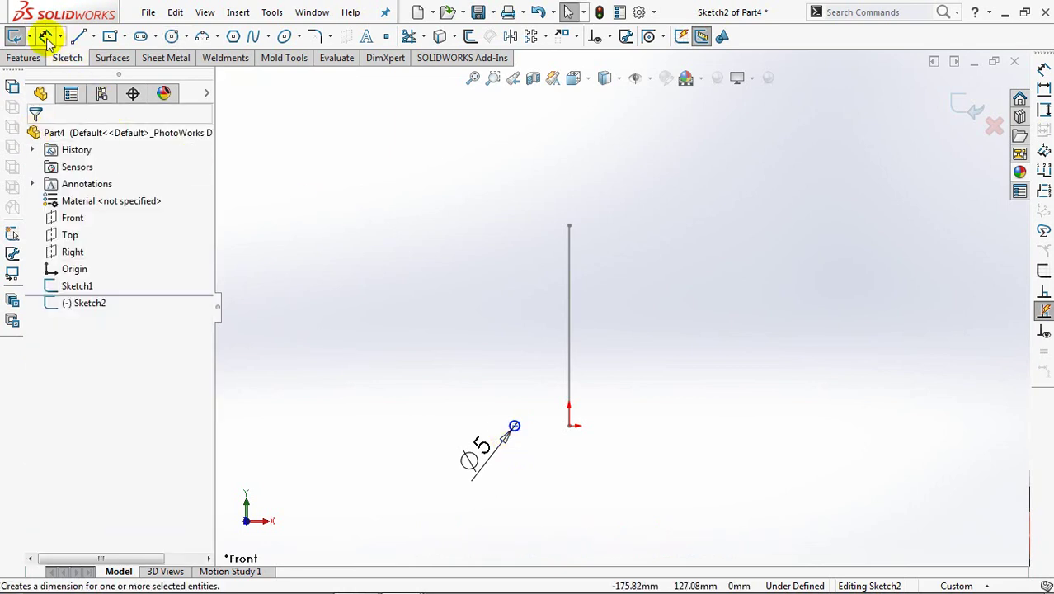
- Dimension the circle centre 15 mm from the origin
left_click(515, 427)
left_click(569, 425)
left_click(548, 488)
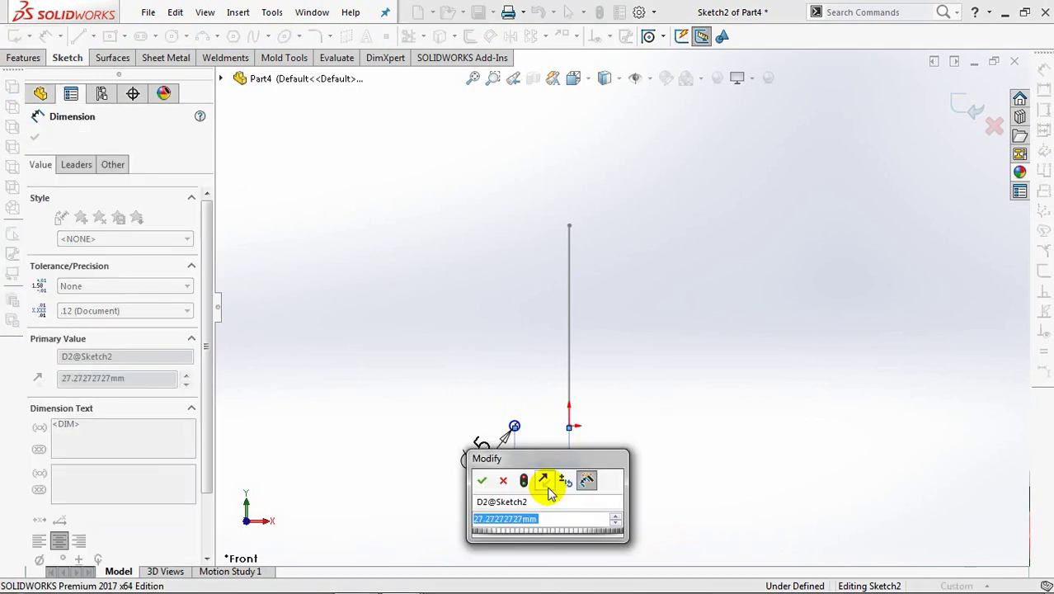
type("15")
key("Return")
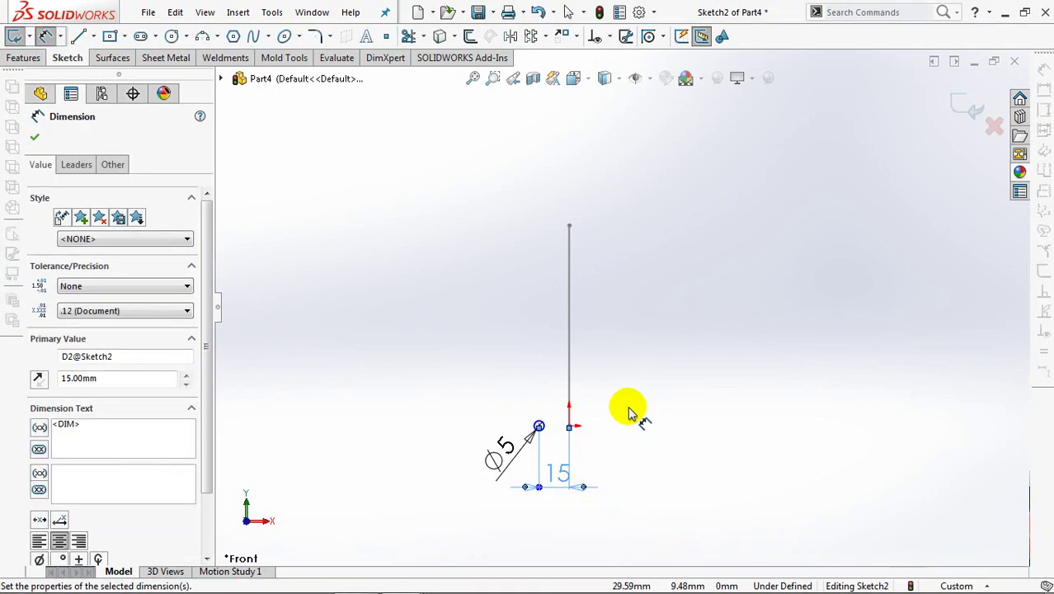
- Add a Horizontal relation between the circle centre and the origin, then exit the sketch
scroll(583, 462, "down", 3)
scroll(584, 437, "down", 1)
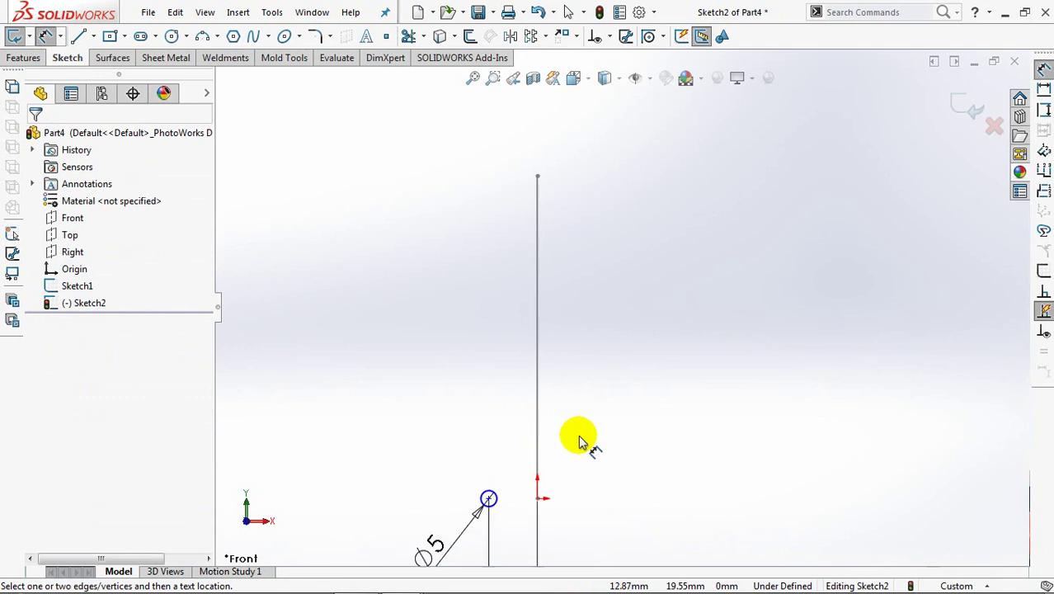
left_click(609, 36)
left_click(639, 73)
left_click(488, 498)
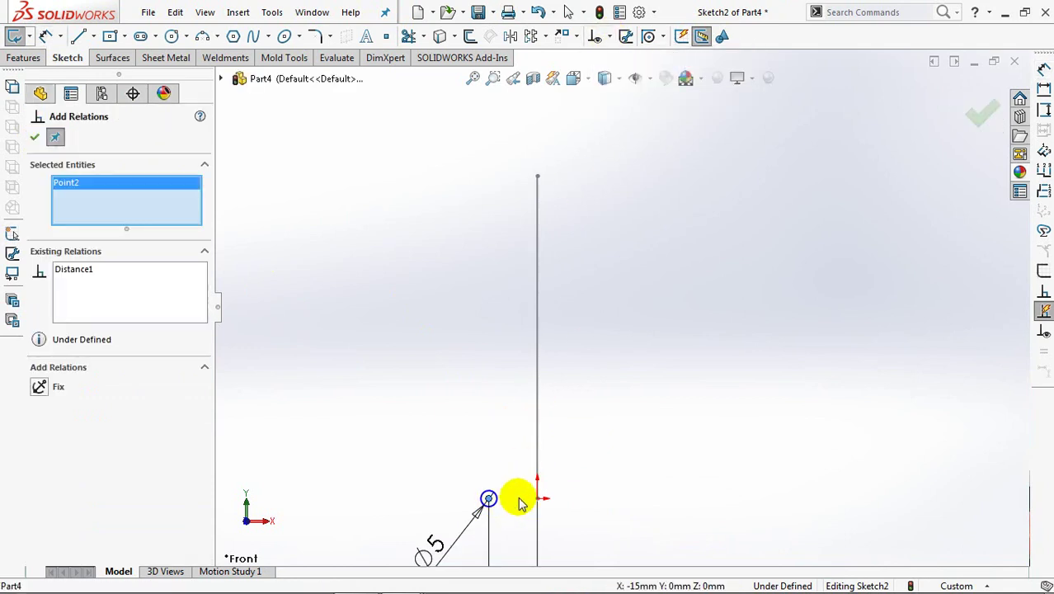
left_click(537, 498)
left_click(39, 387)
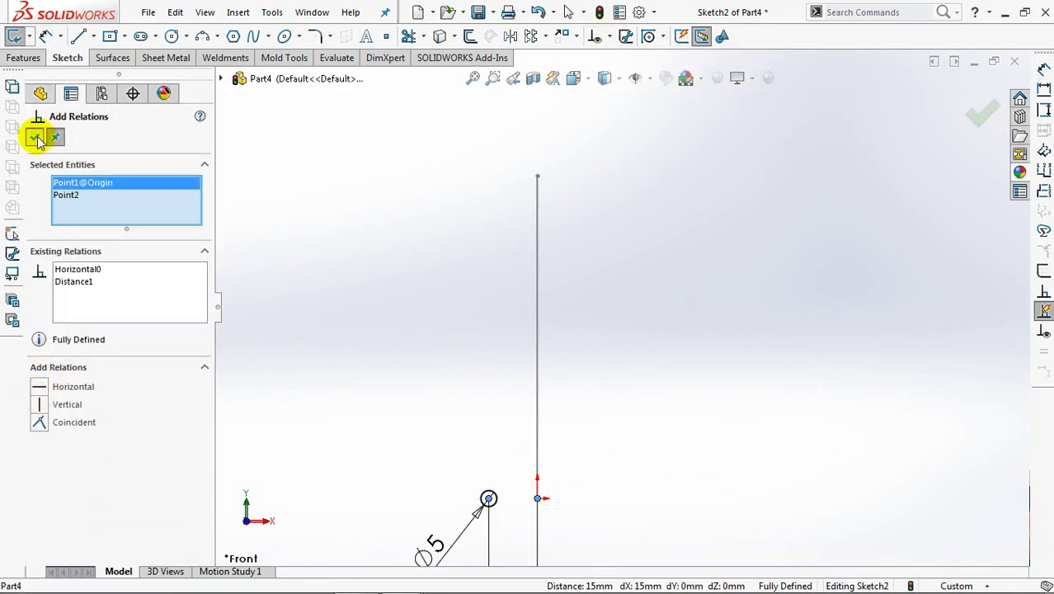
left_click(37, 138)
left_click(961, 104)
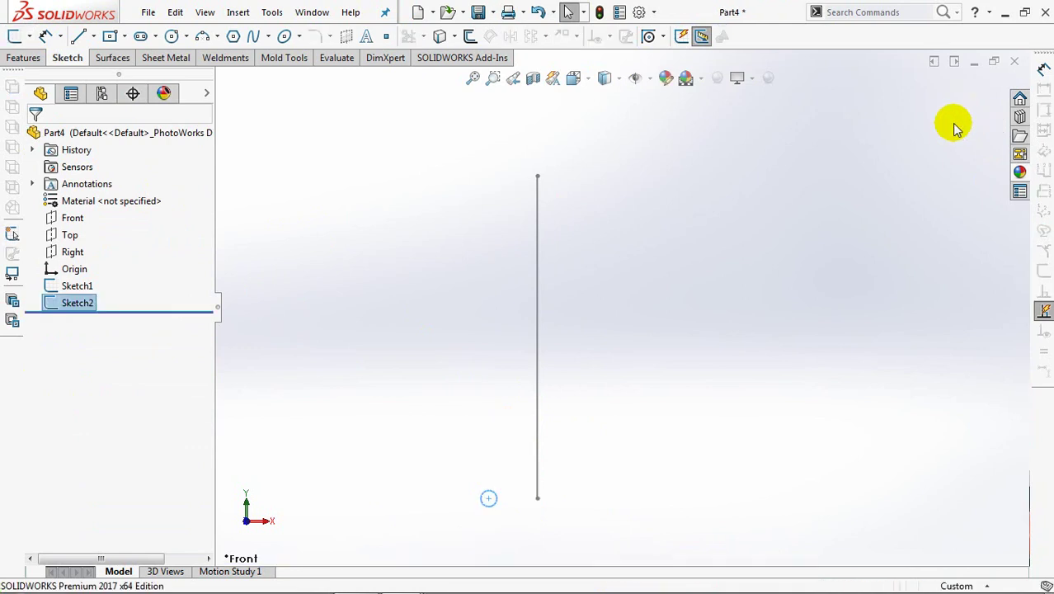
- Start a Swept Boss/Base with the circle as profile and the vertical line as path
left_click(23, 58)
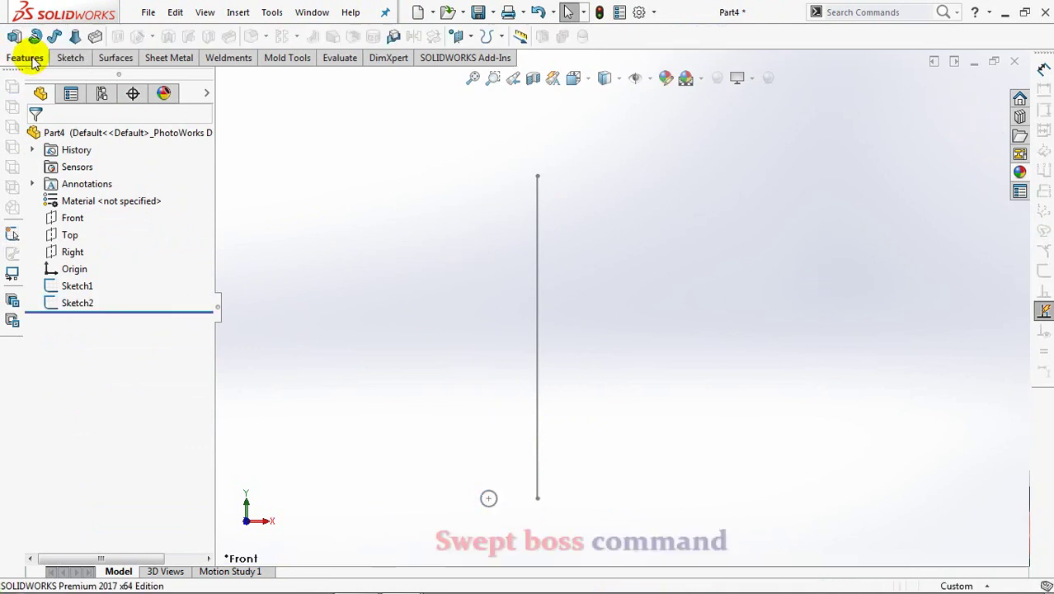
left_click(48, 36)
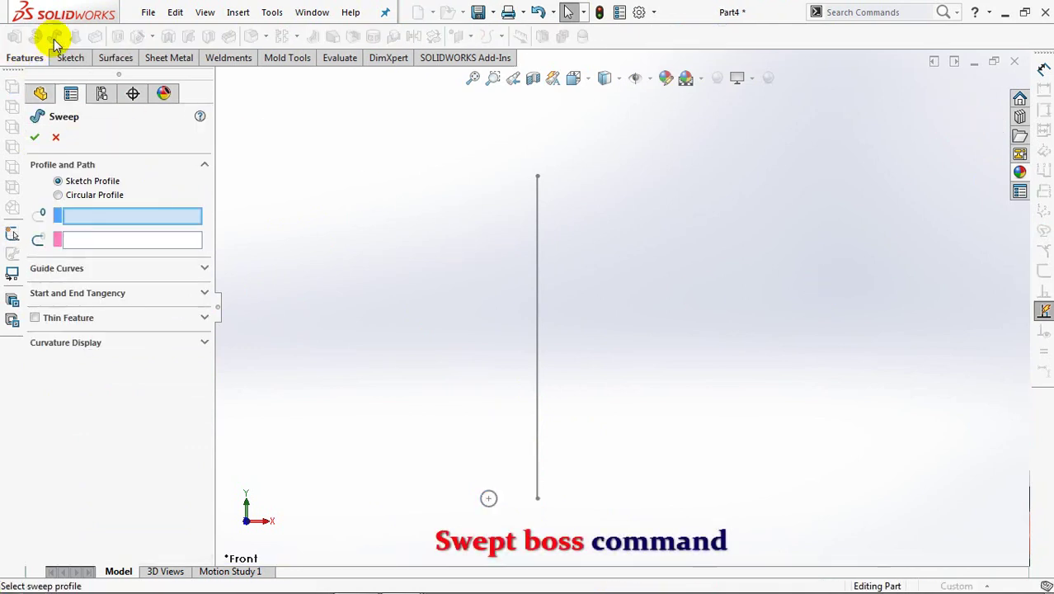
left_click(493, 498)
left_click(537, 474)
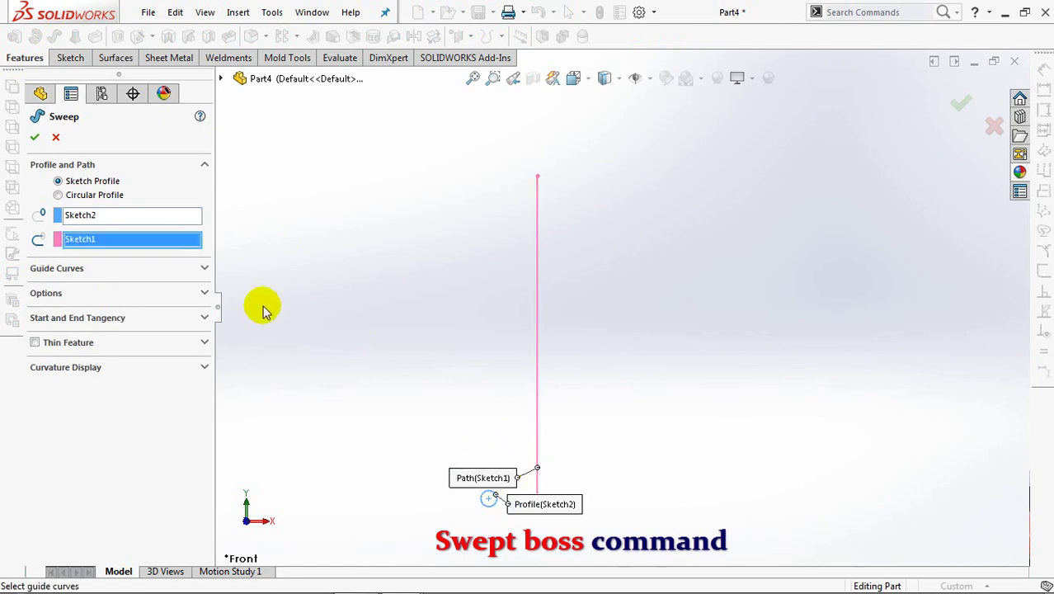
- Set the sweep's profile twist to 10 revolutions and create Sweep1
left_click(203, 295)
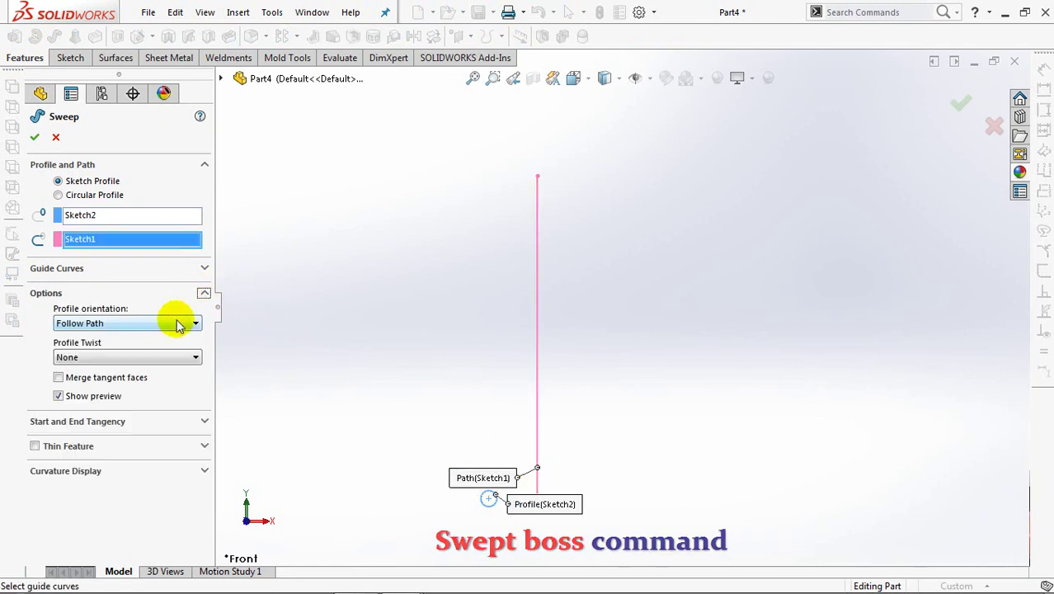
left_click(168, 359)
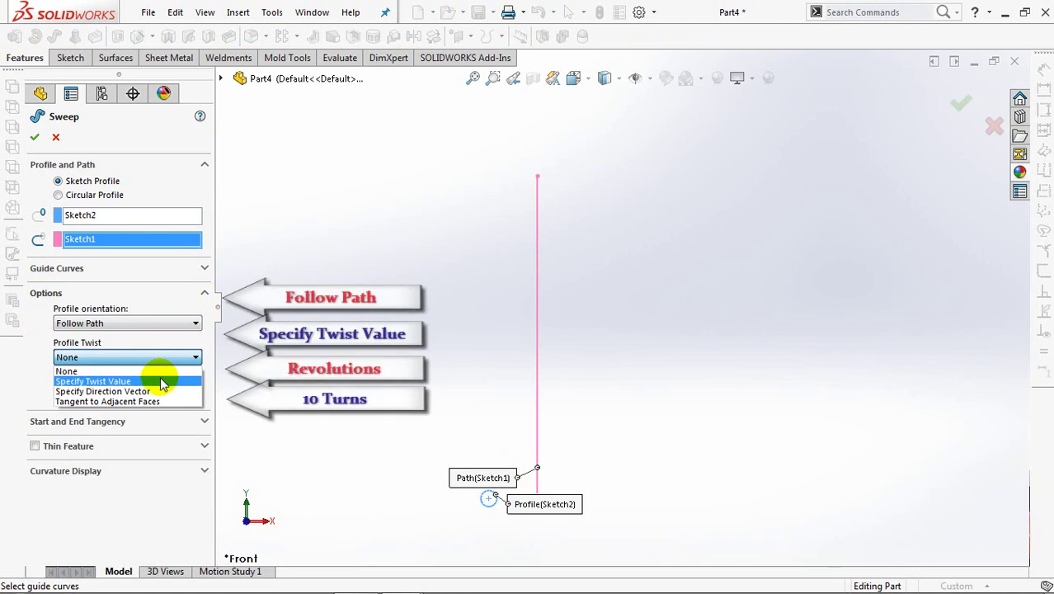
left_click(164, 381)
left_click(162, 370)
left_click(155, 400)
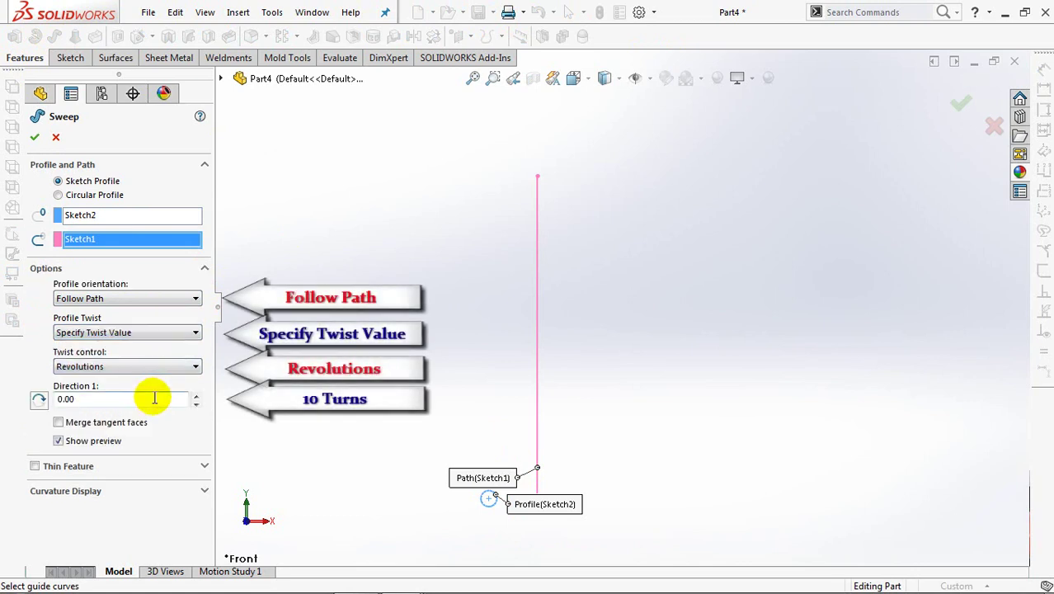
left_click(196, 396)
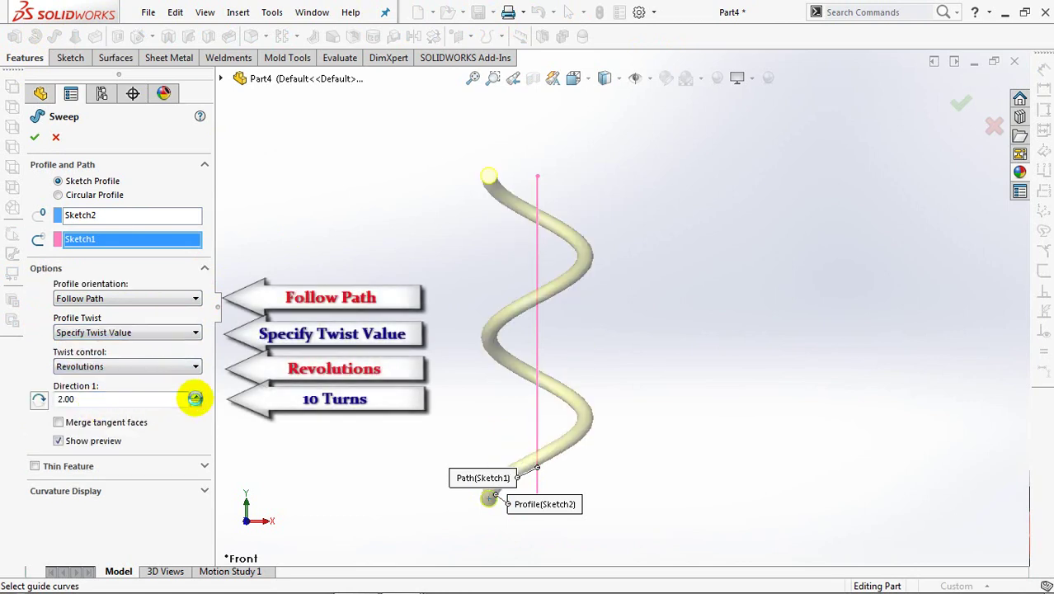
left_click(195, 397)
left_click(195, 396)
left_click(196, 397)
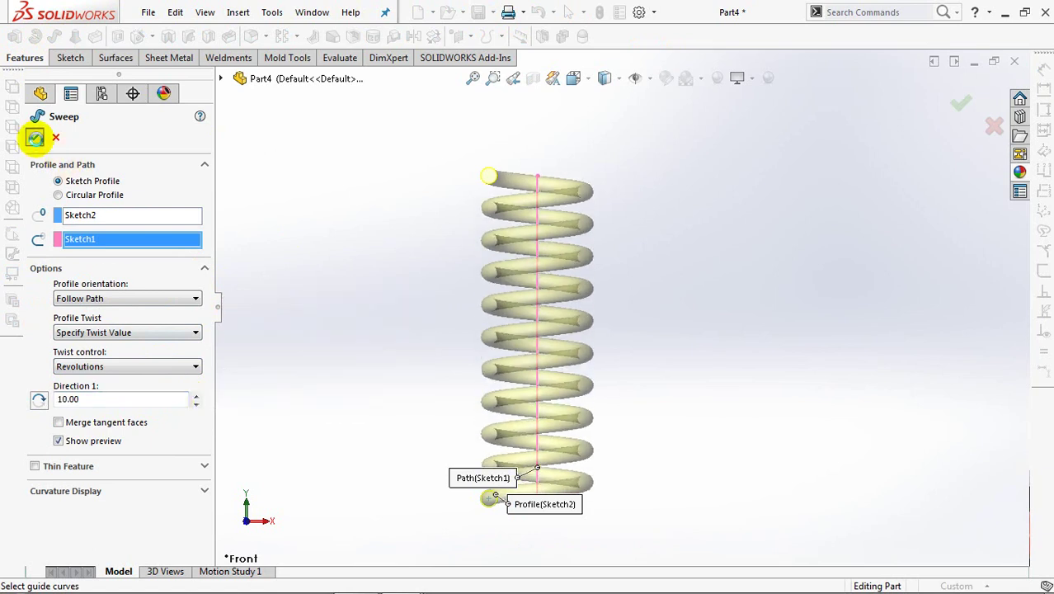
left_click(35, 137)
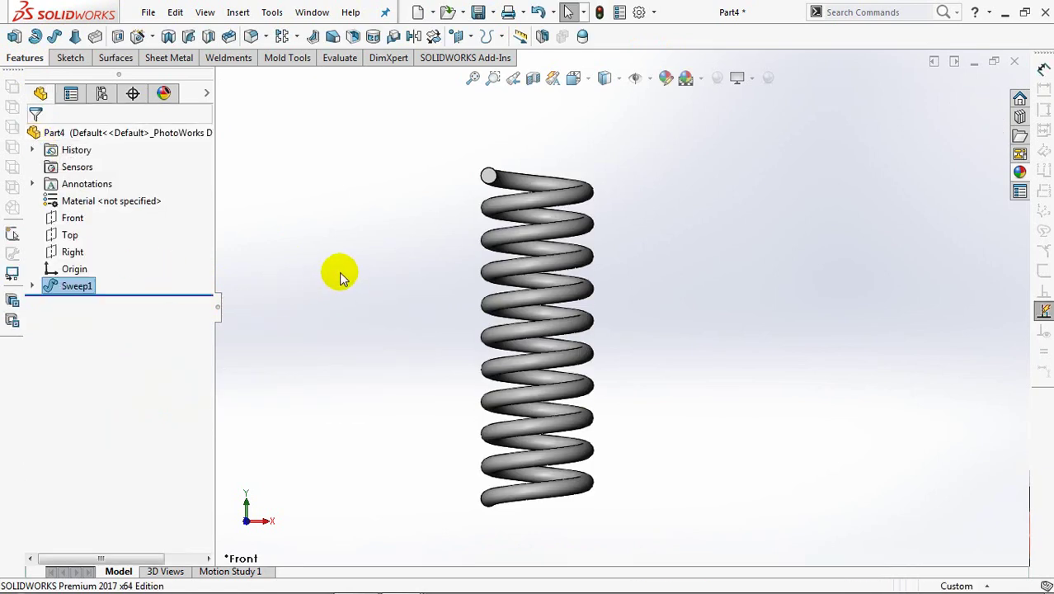
- Expand Sweep1 and show Sketch1's axis line
middle_click_drag(341, 277, 299, 307)
left_click(30, 287)
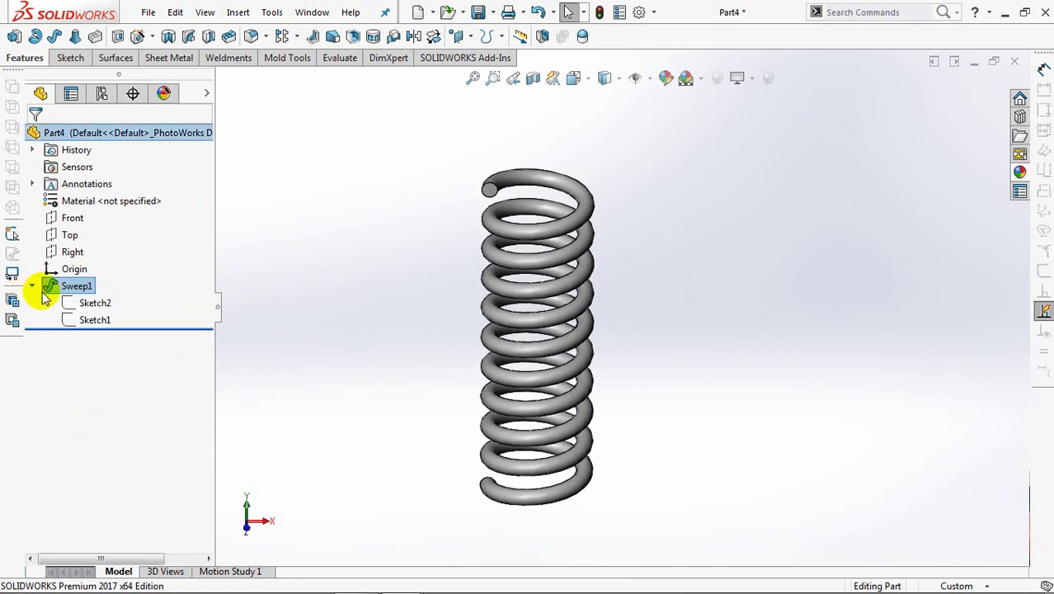
left_click(72, 320)
left_click(256, 198)
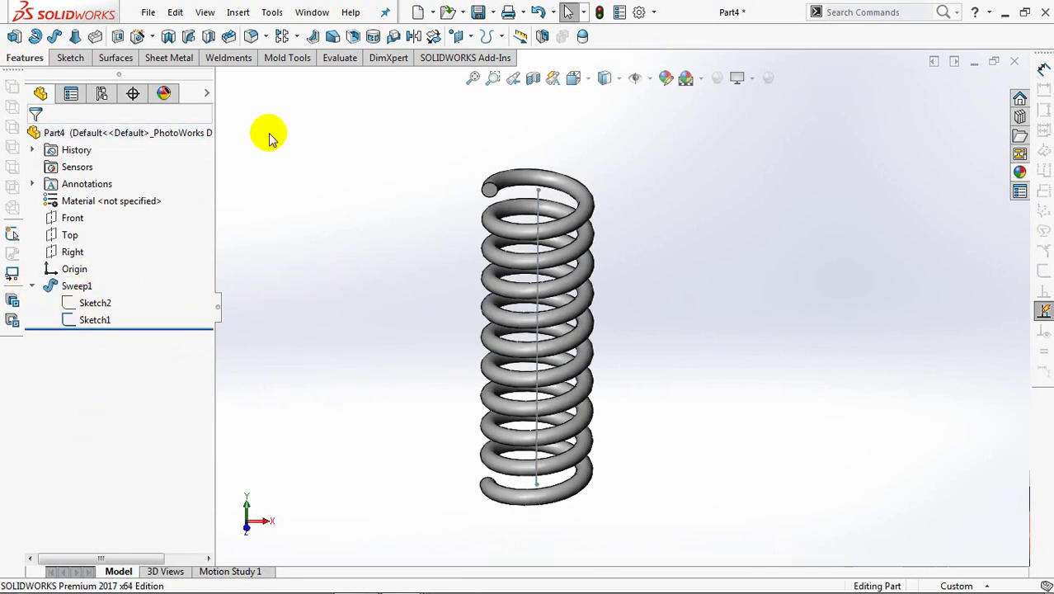
- Create Plane1 parallel to the Top plane through the top end of the axis
left_click(471, 38)
left_click(491, 57)
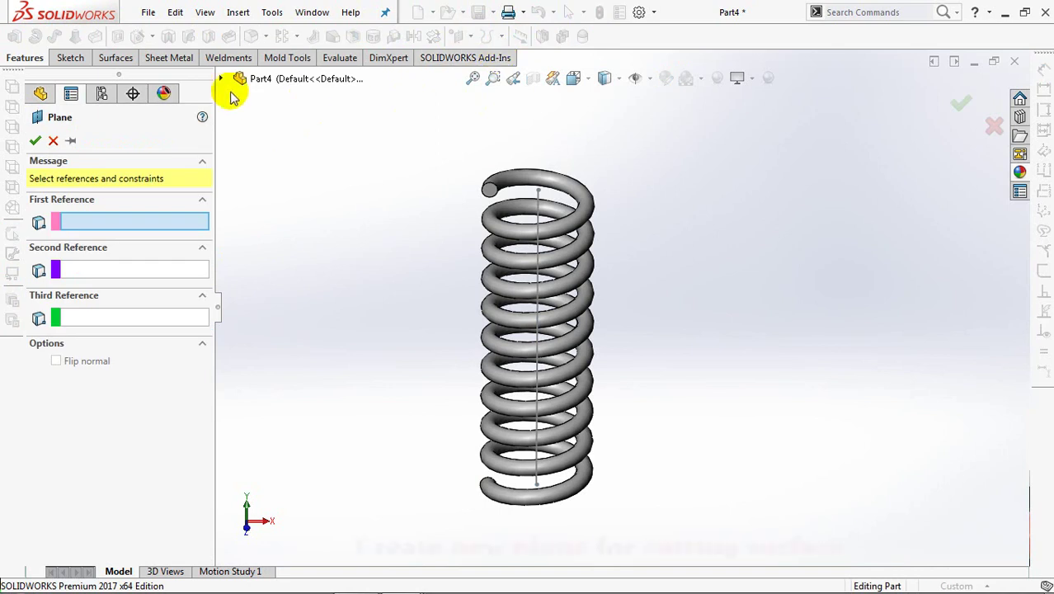
left_click(275, 181)
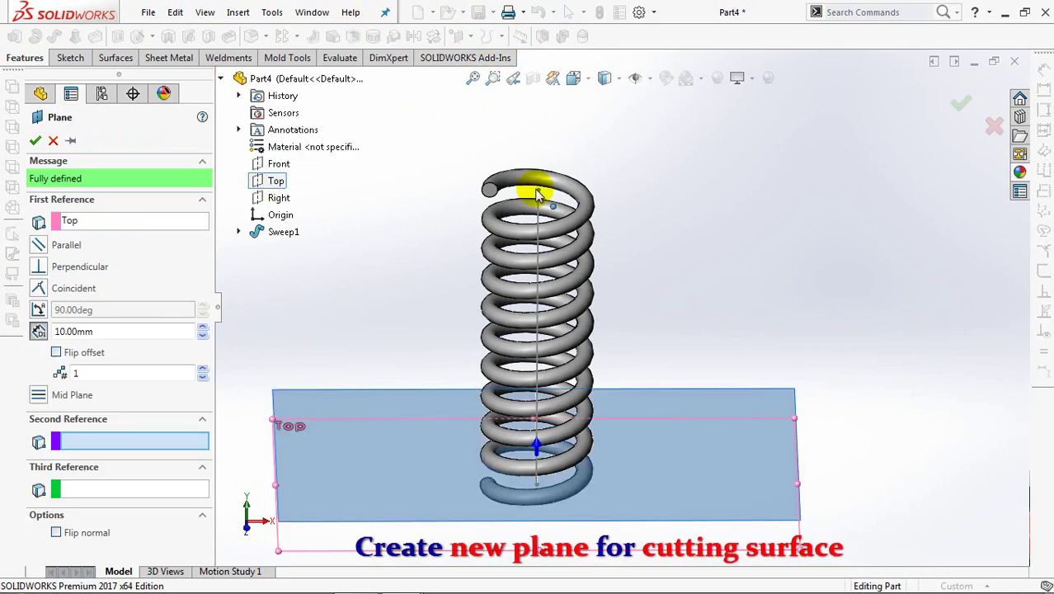
left_click(536, 194)
key("Return")
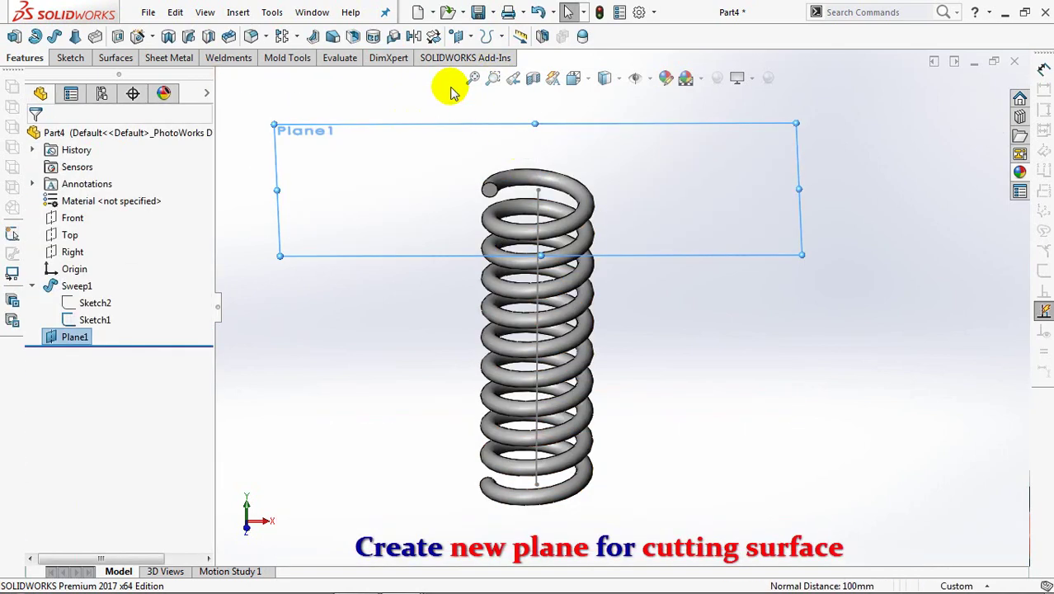
left_click(116, 58)
- Trim the top of the spring with a Cut With Surface at Plane1
left_click(436, 38)
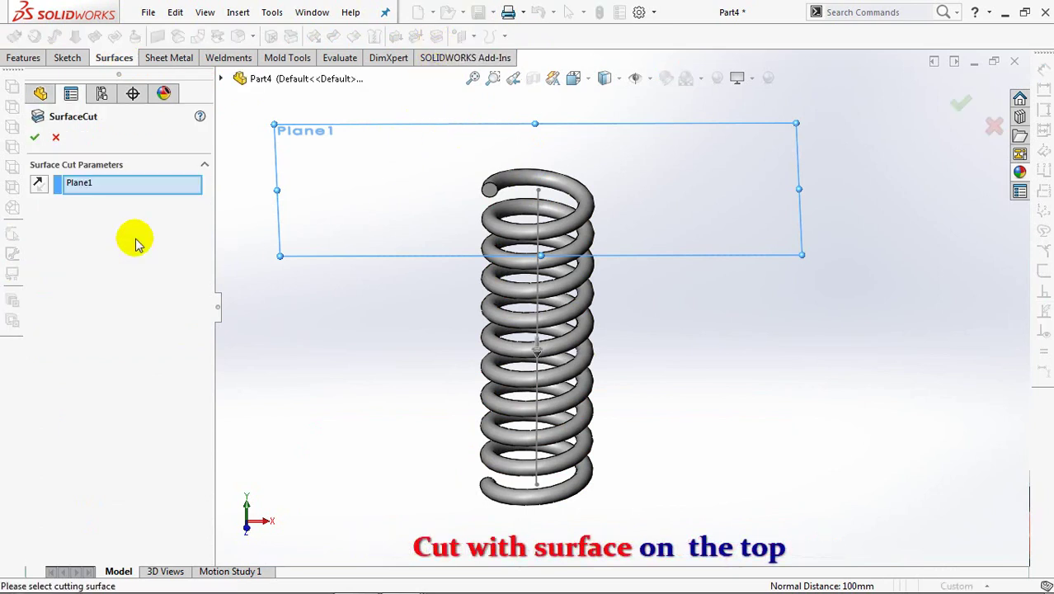
left_click(35, 142)
middle_click_drag(400, 207, 448, 257)
mouse_move(506, 221)
middle_mouse_down()
mouse_move(477, 259)
mouse_move(478, 182)
middle_mouse_up()
- Trim the bottom of the spring with a Cut With Surface at the Top plane
left_click(71, 234)
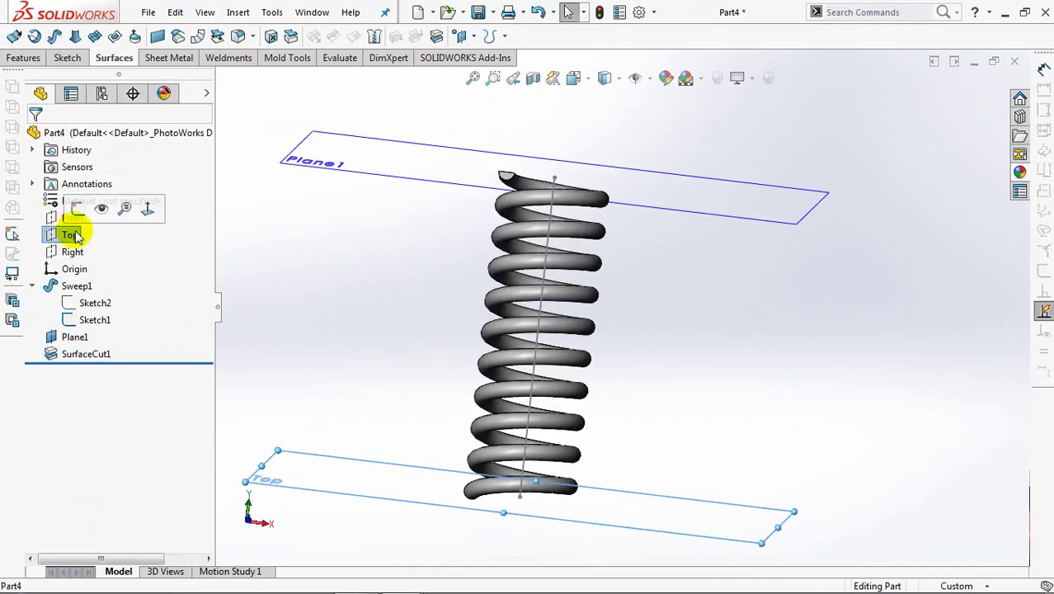
left_click(436, 36)
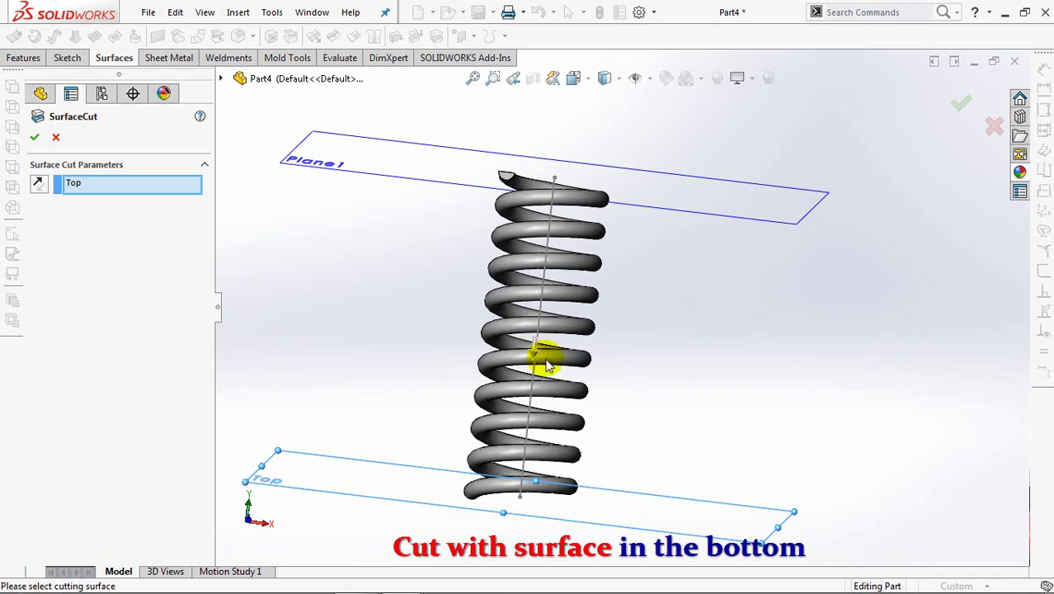
left_click(35, 139)
mouse_move(360, 372)
middle_mouse_down()
mouse_move(414, 306)
mouse_move(399, 453)
middle_mouse_up()
left_click(376, 229)
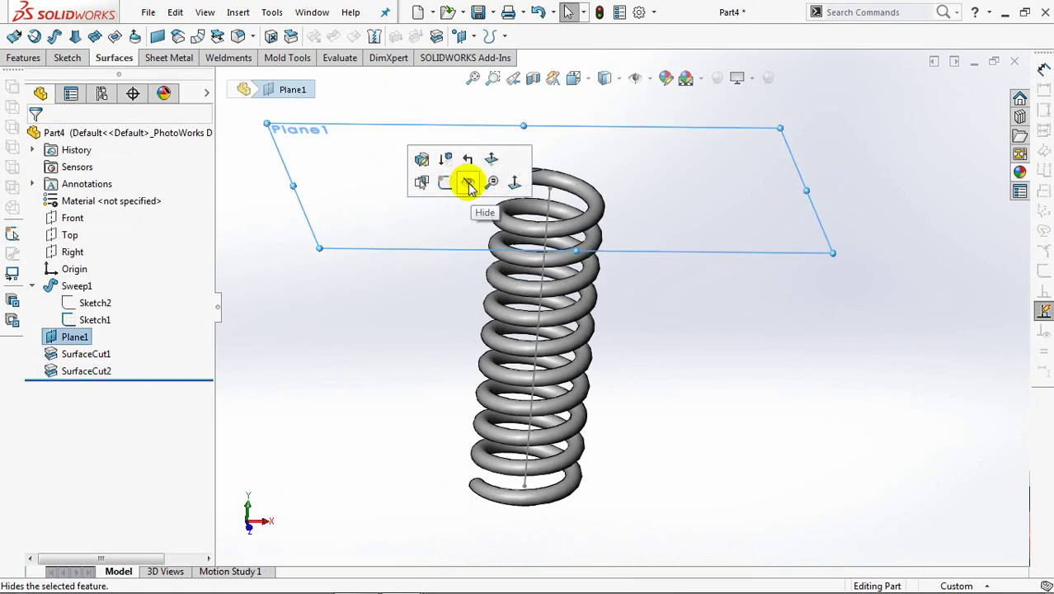
- Hide Plane1 and save the spring part as SPRING
left_click(469, 181)
middle_click_drag(414, 210, 405, 219)
left_click(149, 11)
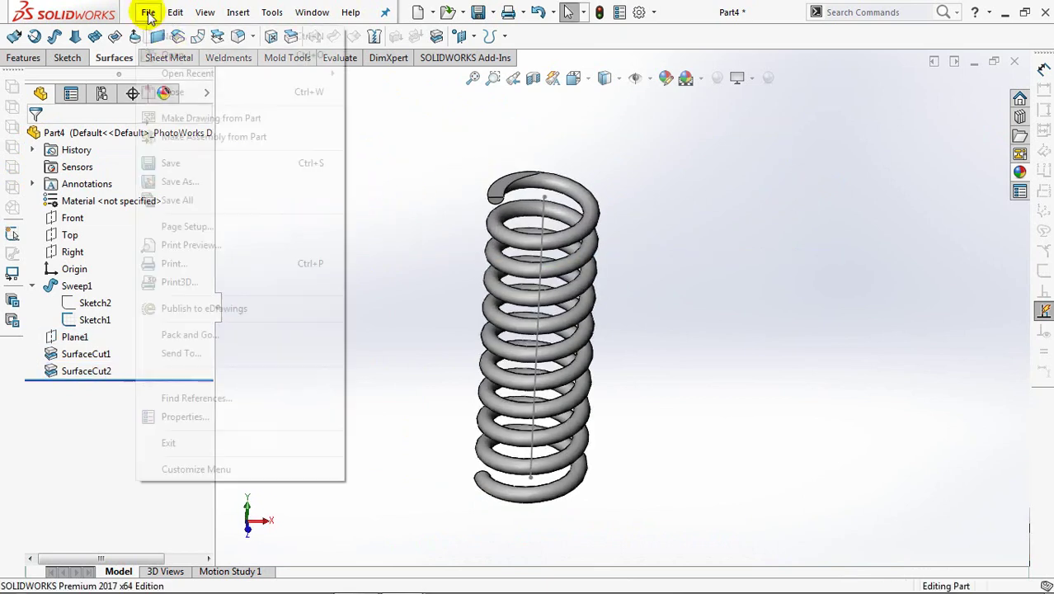
left_click(207, 183)
type("SPRING")
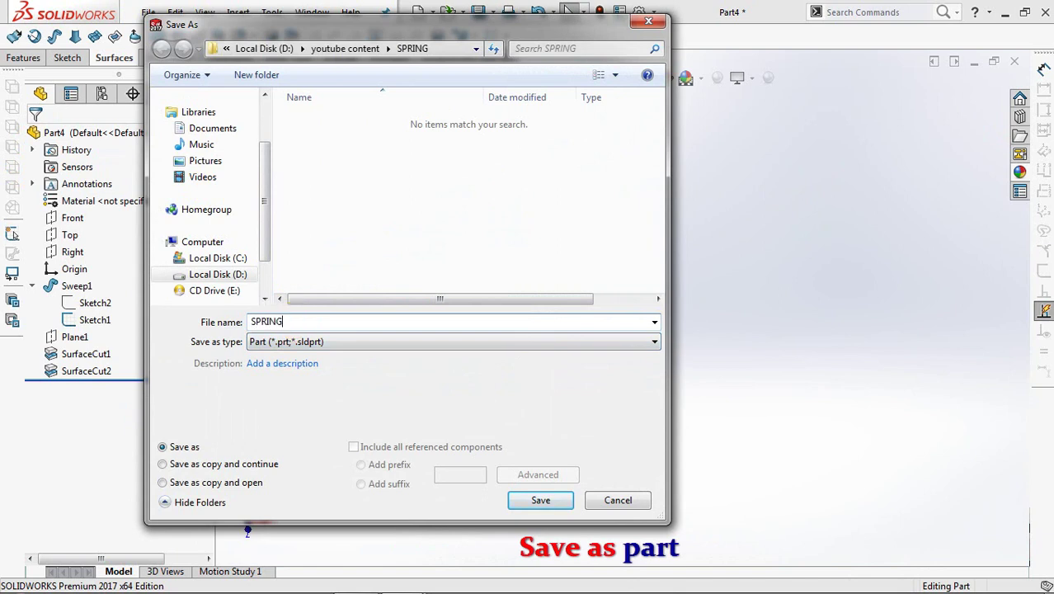
left_click(536, 501)
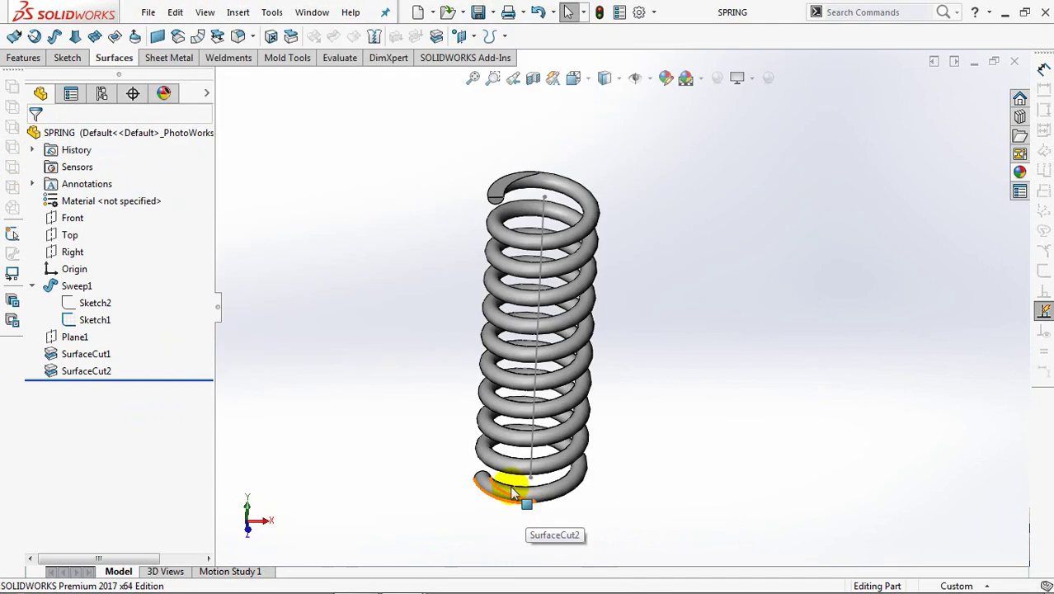
left_click(417, 12)
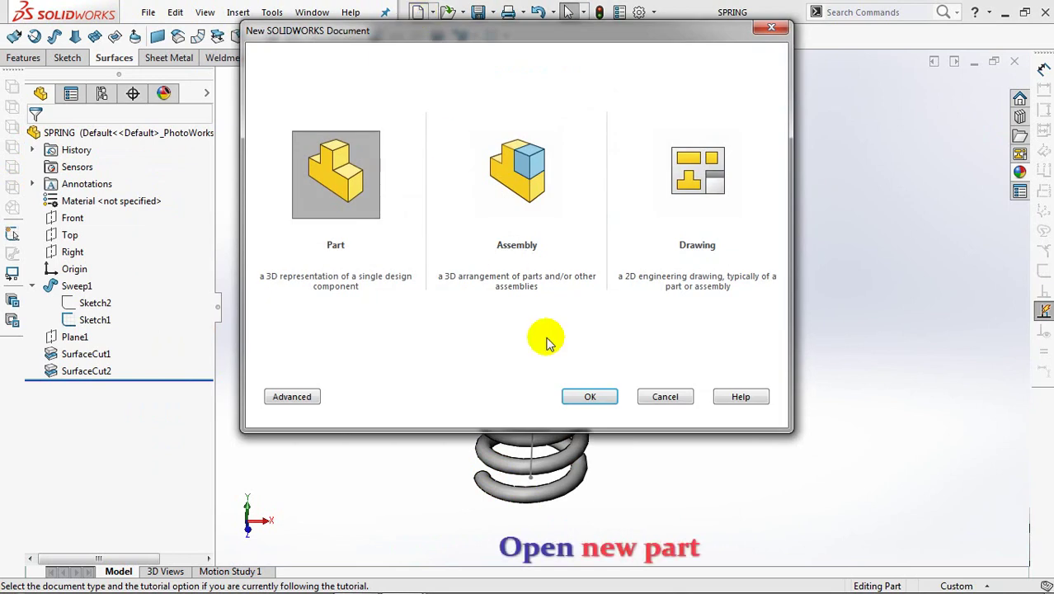
- In a new part, sketch a centre rectangle at the origin on the Top plane with equal edges
left_click(589, 396)
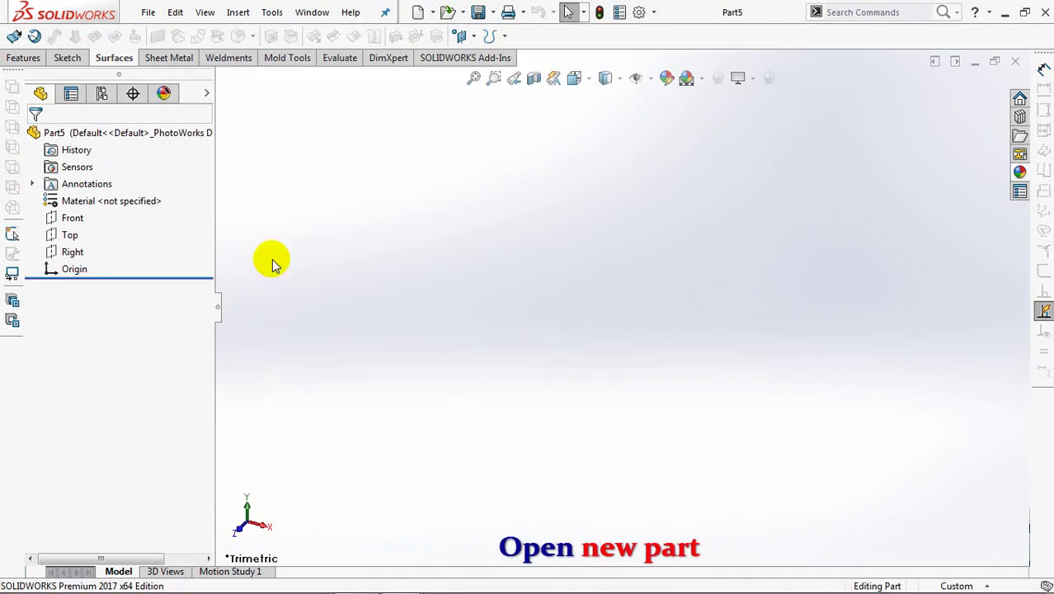
left_click(54, 235)
left_click(14, 35)
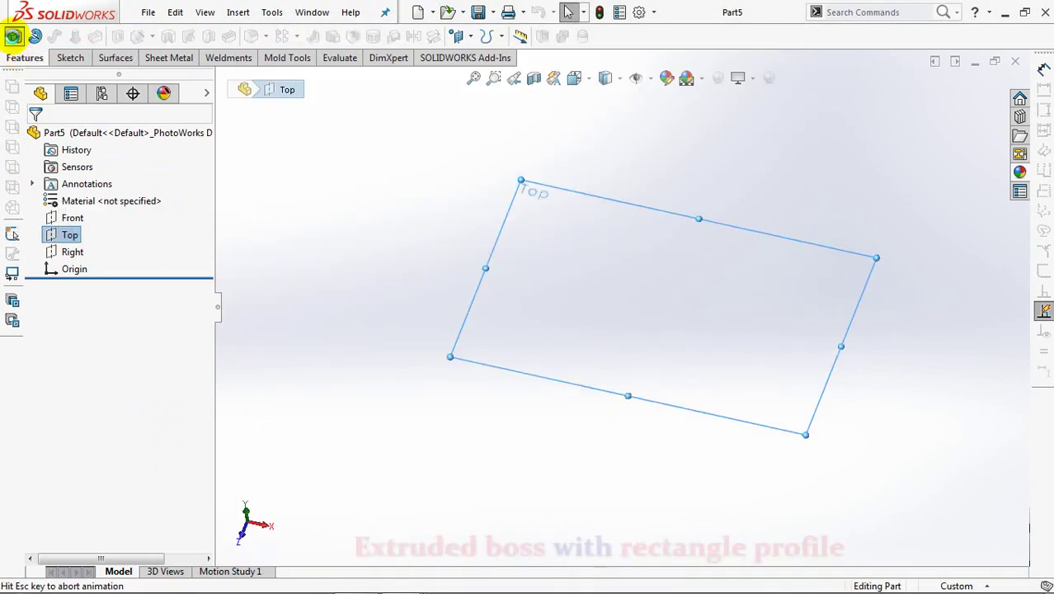
left_click(110, 37)
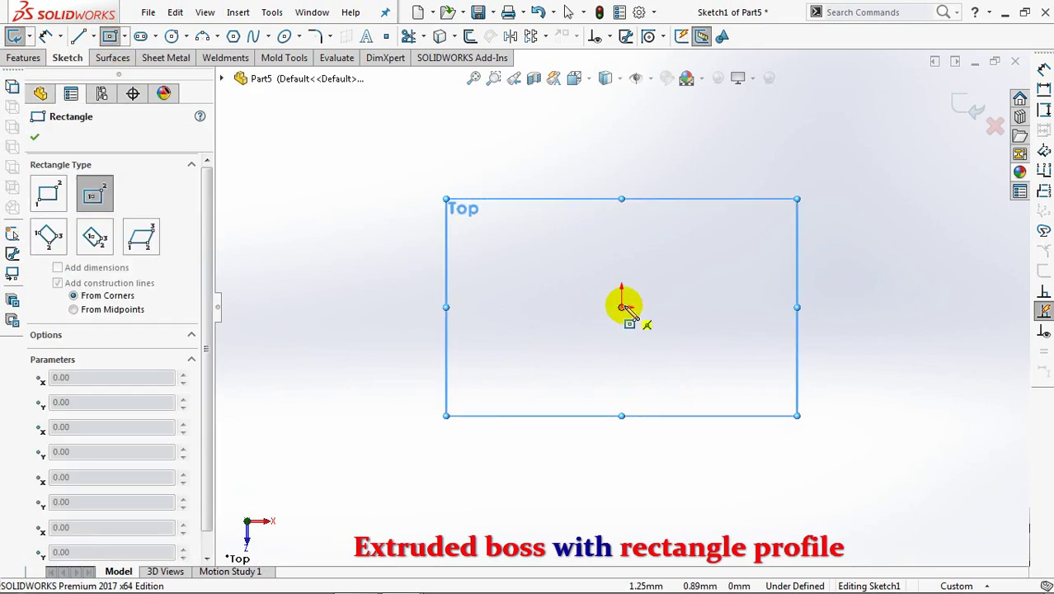
left_click(622, 306)
left_click(711, 222)
right_click(711, 224)
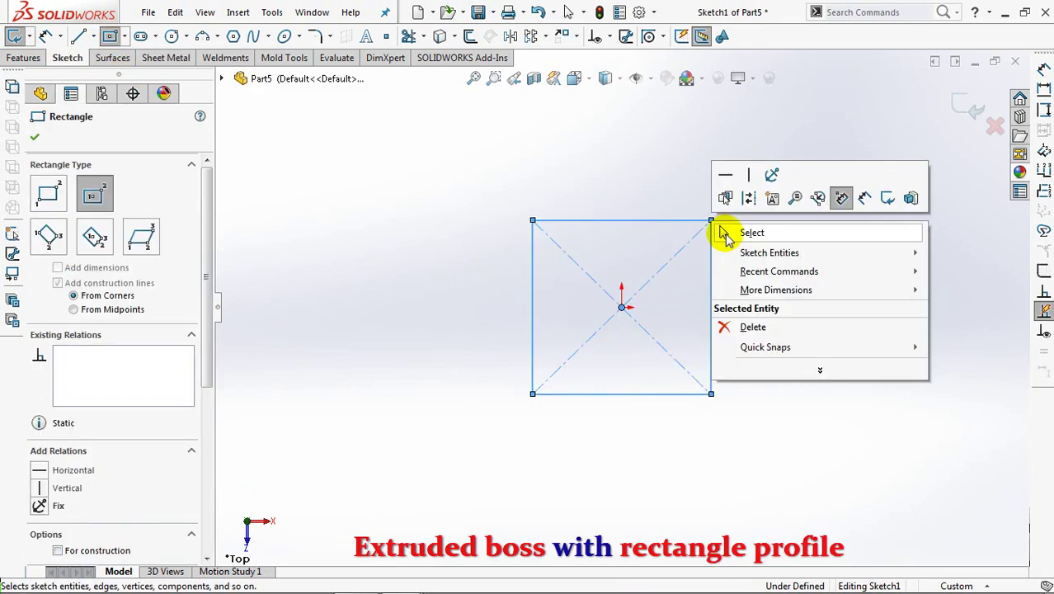
left_click(724, 233)
left_click(711, 270)
left_click(673, 221, "ctrl")
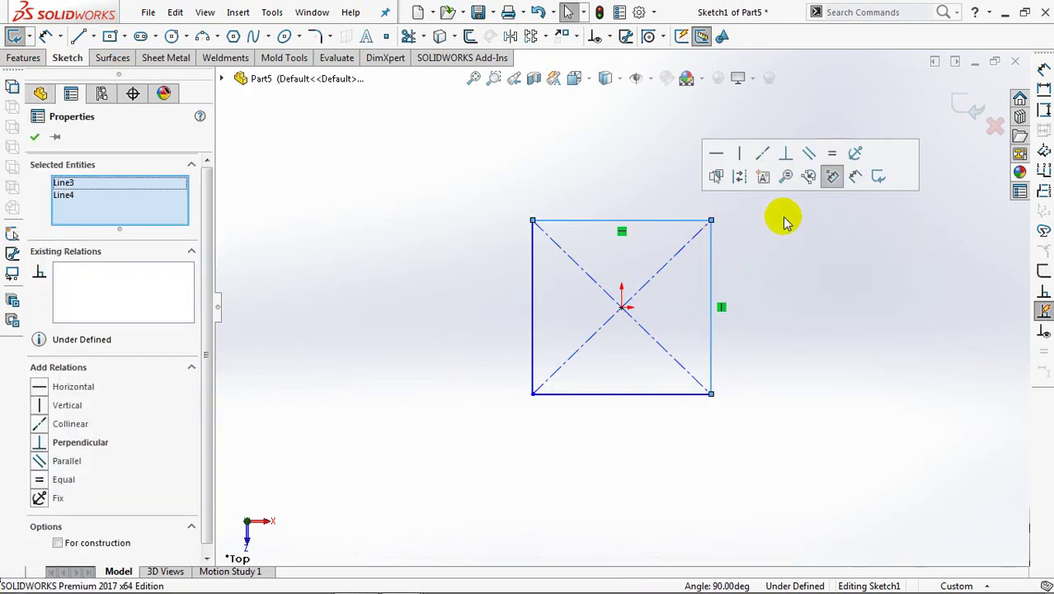
left_click(833, 154)
left_click(34, 136)
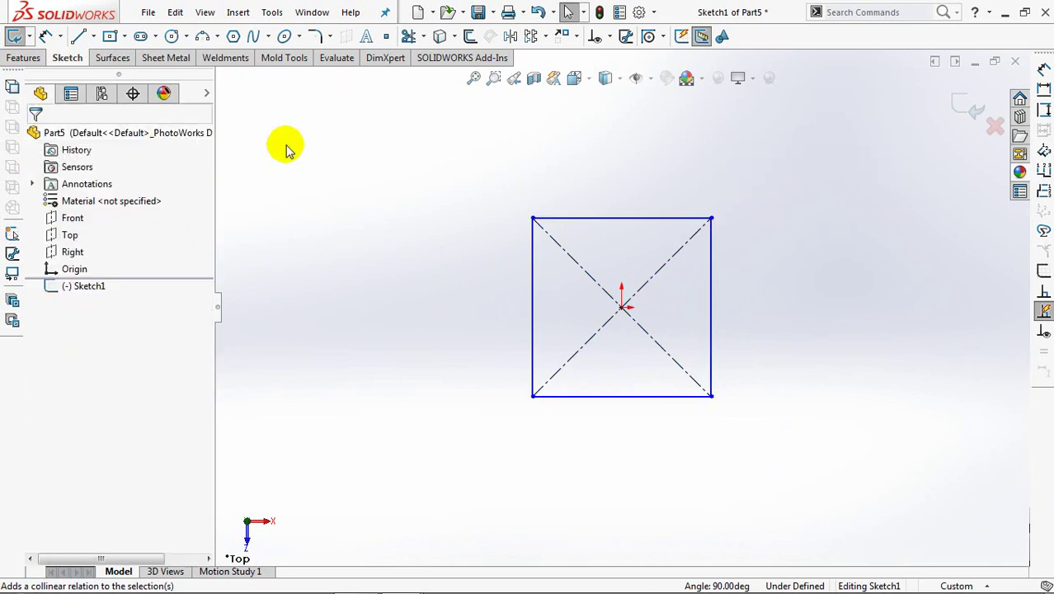
- Dimension the square to 70 mm and extrude it 10 mm
left_click(45, 37)
left_click(649, 218)
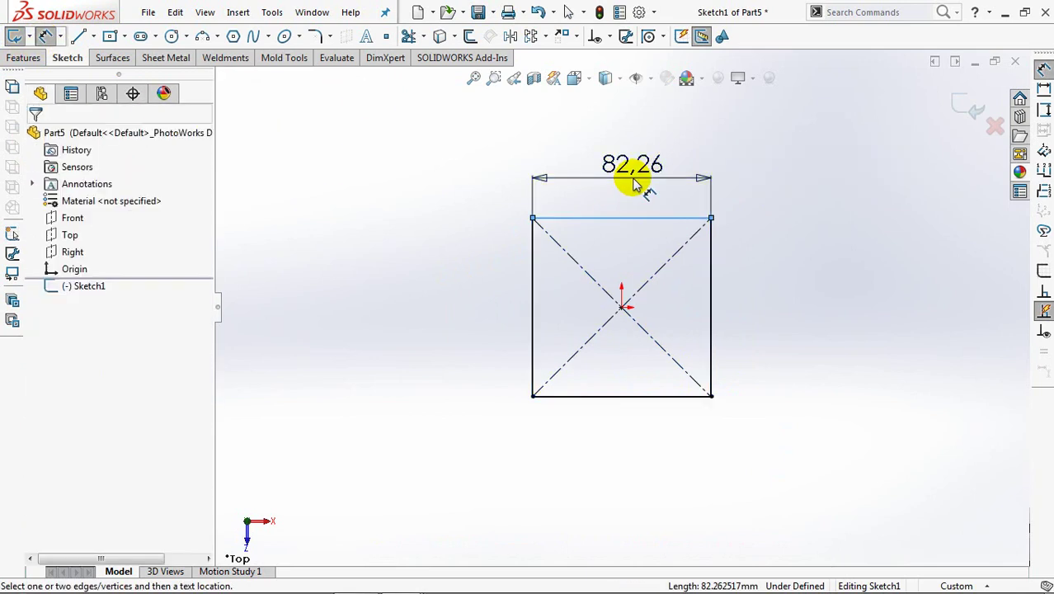
left_click(635, 180)
type("70")
left_click(564, 172)
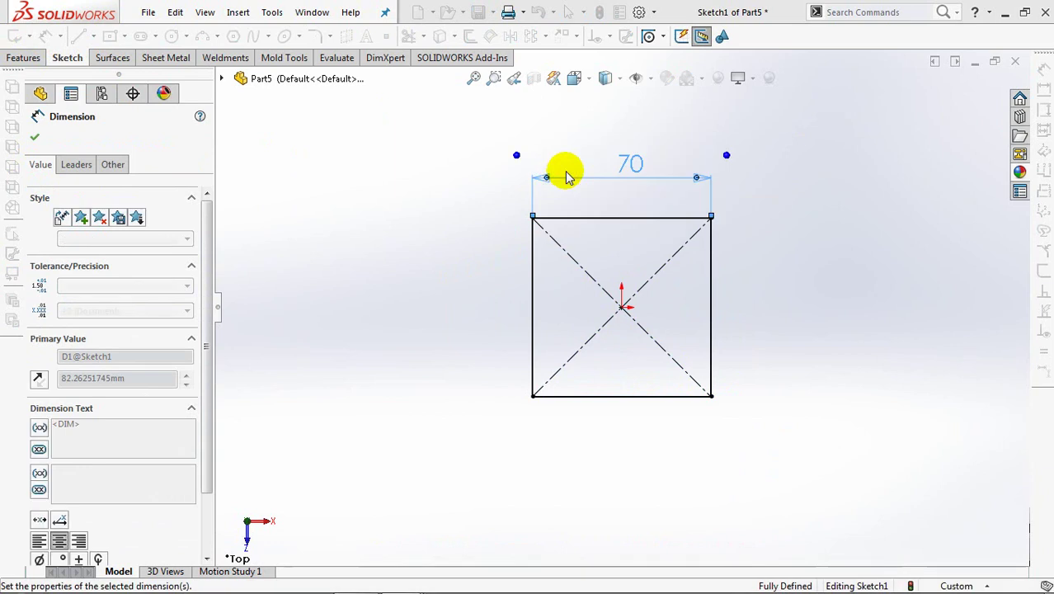
left_click(967, 108)
left_click(967, 108)
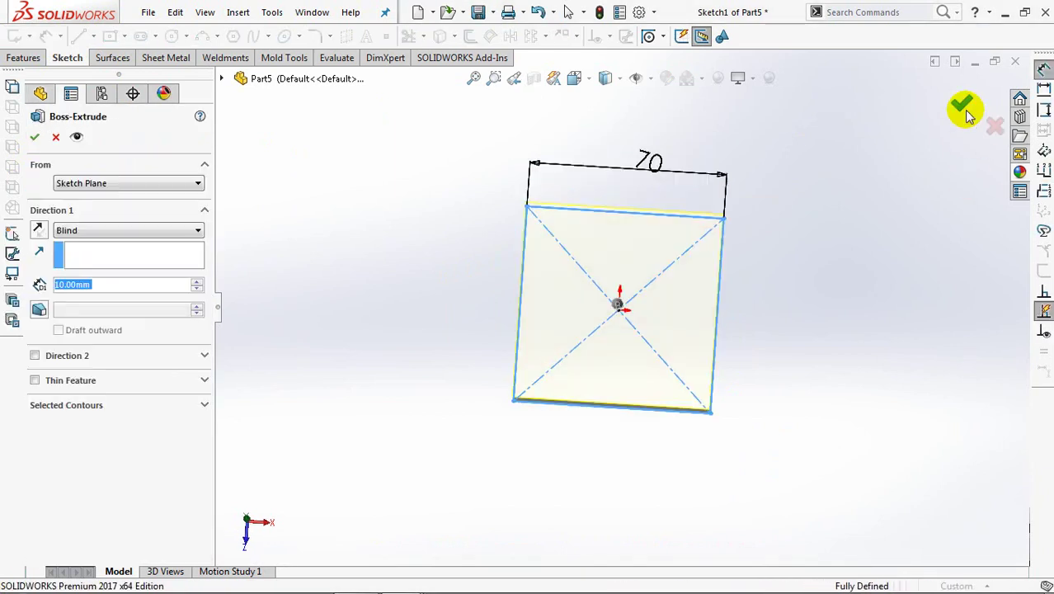
left_click(34, 138)
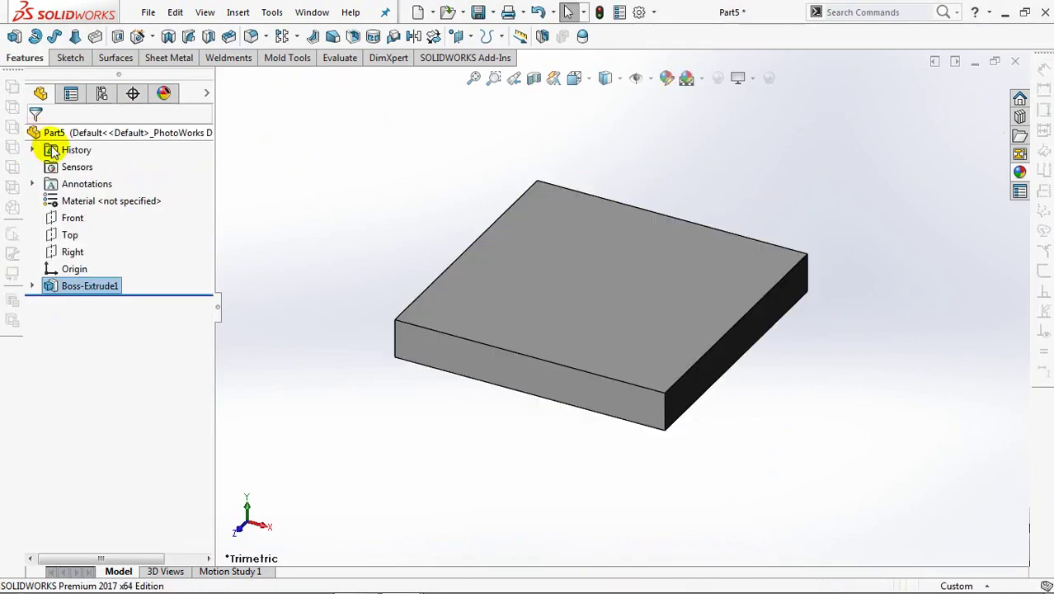
- Sketch a 35 mm circle at the centre of the plate's top face
left_click(118, 35)
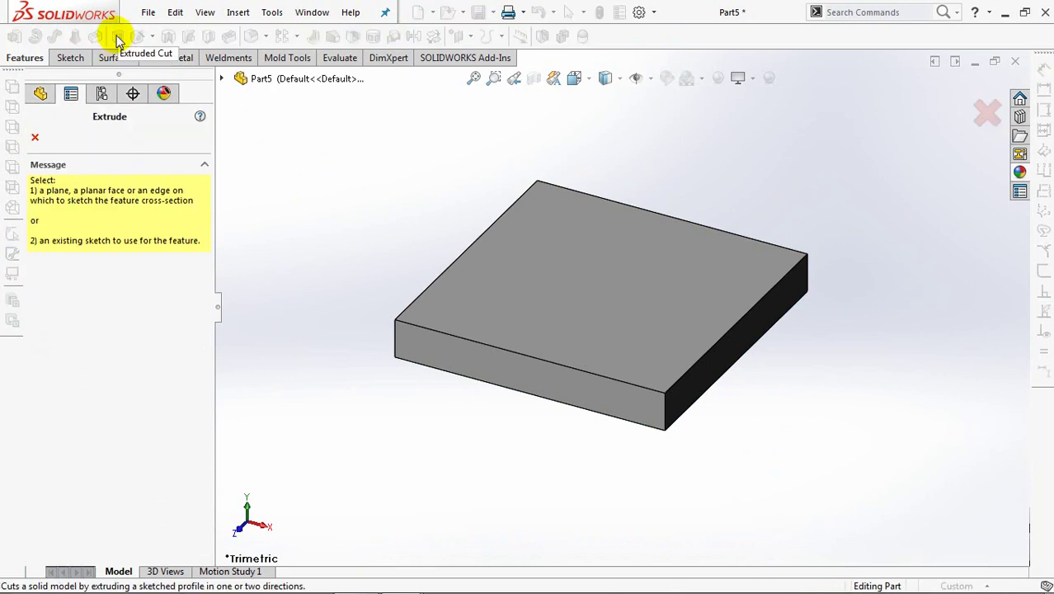
left_click(599, 265)
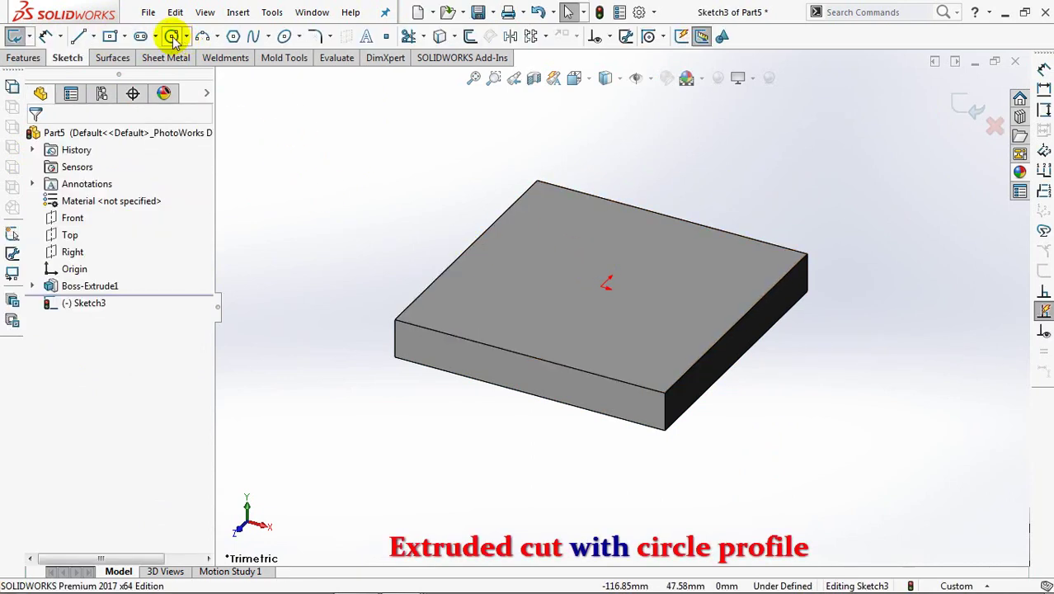
left_click(172, 36)
left_click(604, 286)
type("5")
left_click(678, 262)
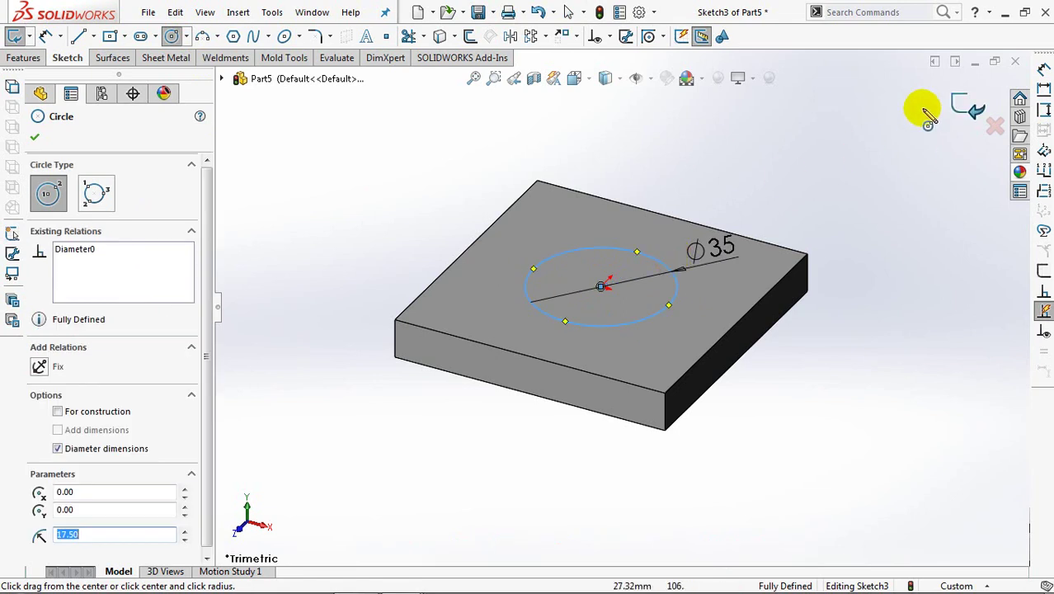
key("Escape")
- Cut the circle 5 mm deep into the plate
left_click(965, 104)
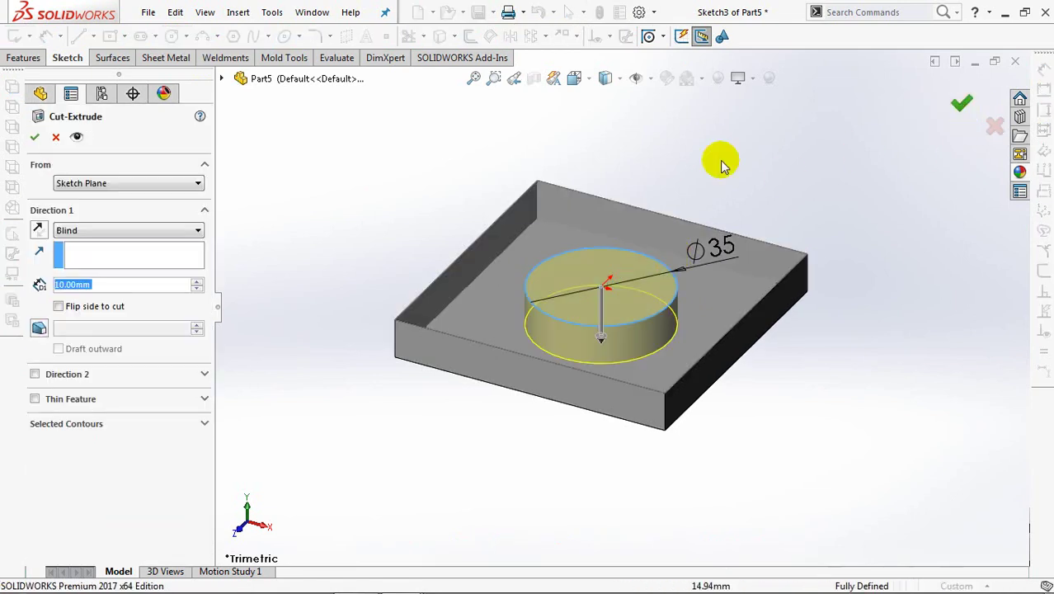
type("5")
key("Tab")
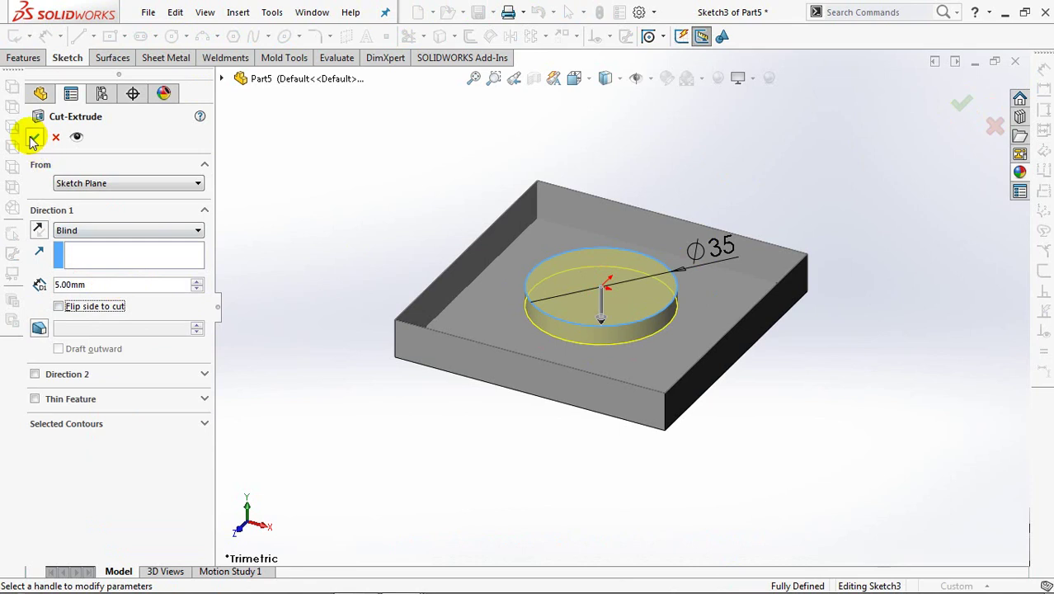
left_click(33, 138)
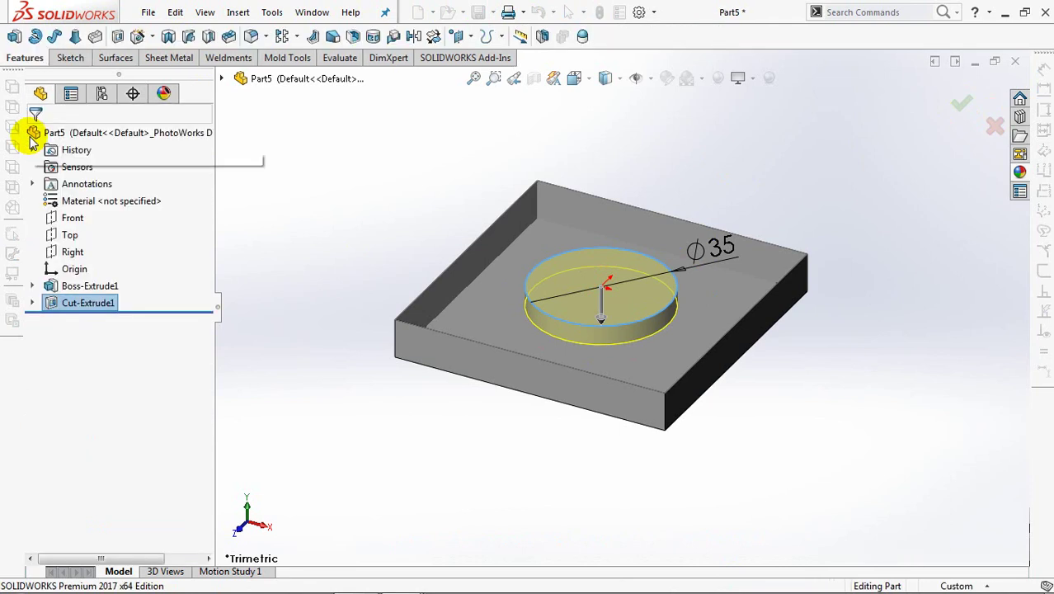
- Save the plate as a part named SUPPORT
left_click(150, 13)
left_click(207, 181)
type("SUPPORT")
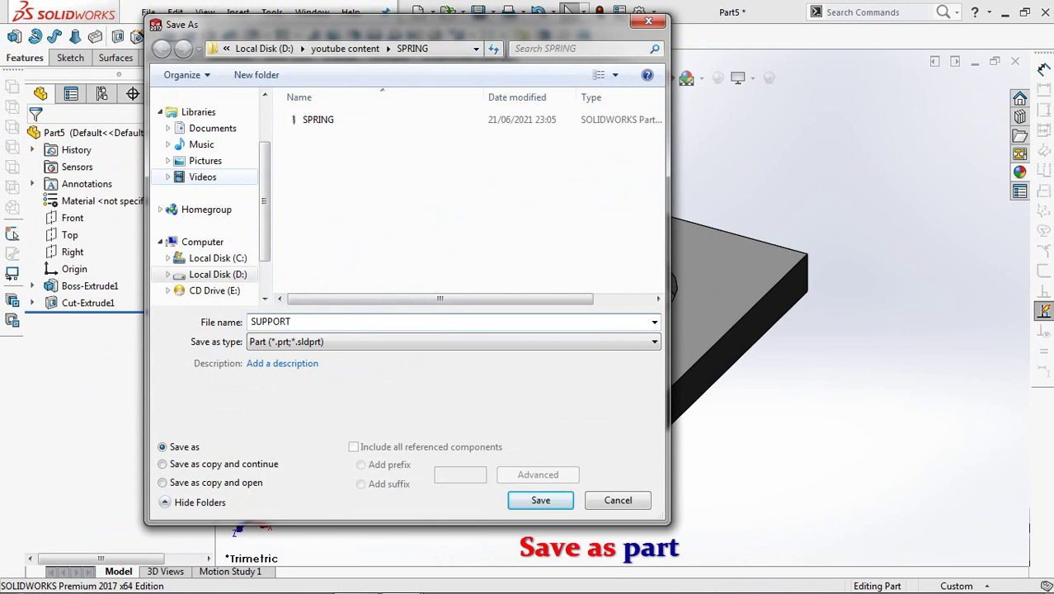
left_click(533, 500)
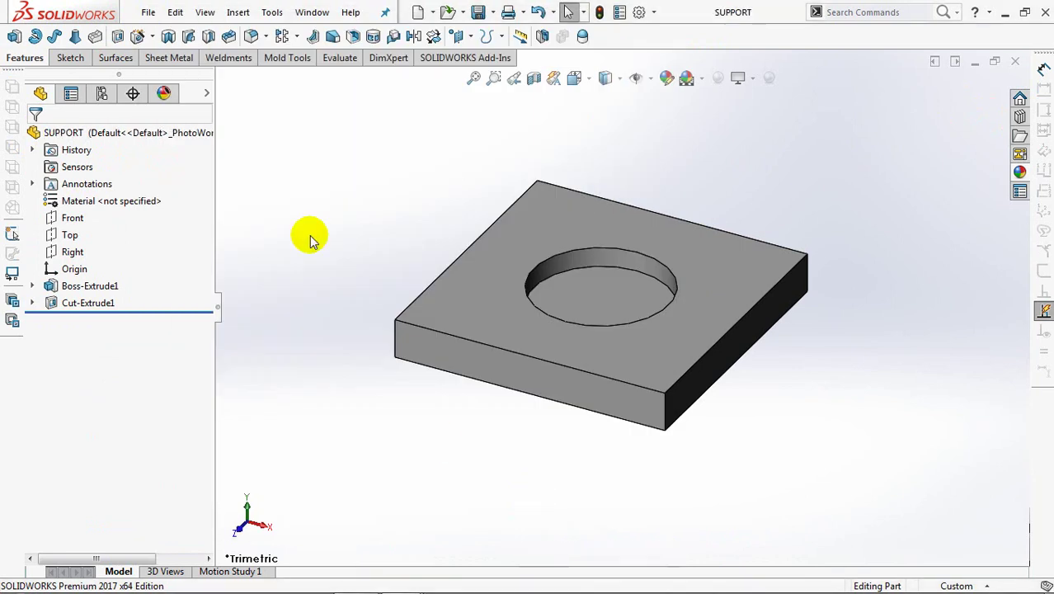
left_click(417, 14)
- Create a new assembly with the SUPPORT part placed at the origin
left_click(570, 293)
left_click(588, 397)
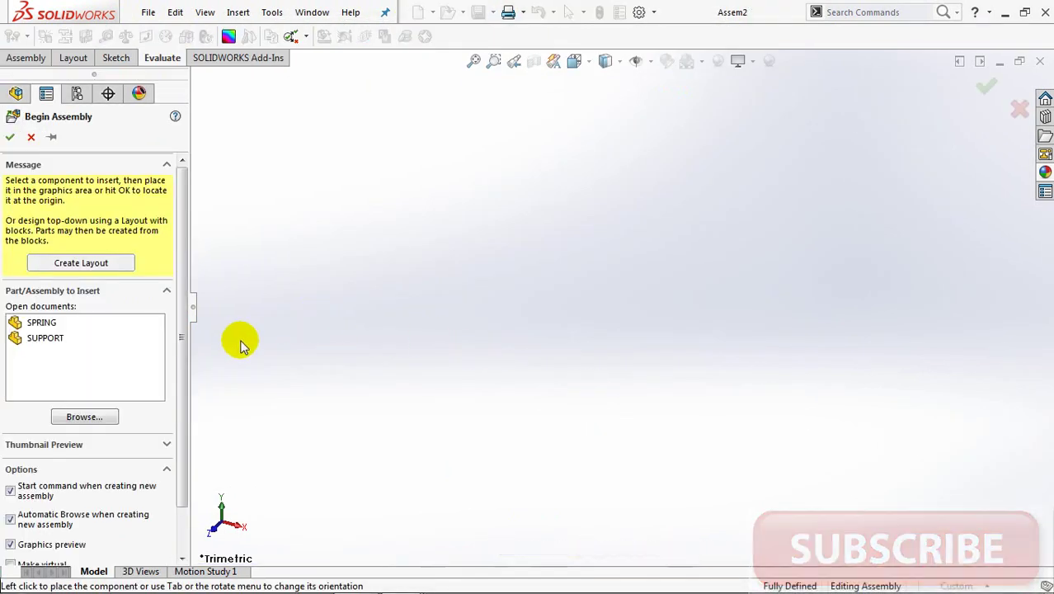
left_click(35, 339)
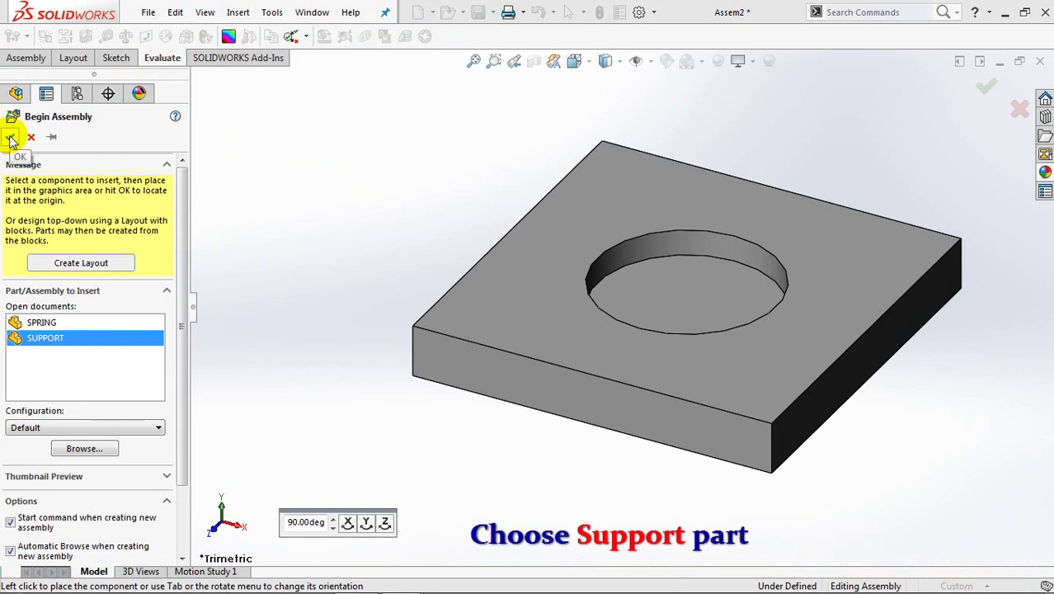
left_click(11, 140)
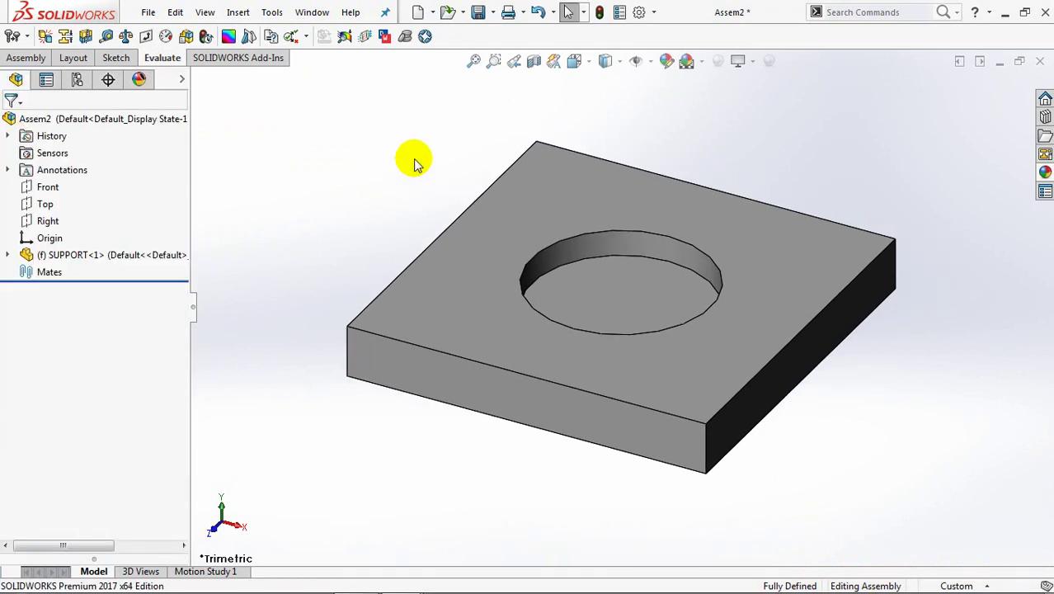
- Insert the SPRING part and place it above the plate
scroll(414, 240, "up", 3)
scroll(461, 264, "up", 2)
middle_click_drag(461, 264, 385, 380, "ctrl")
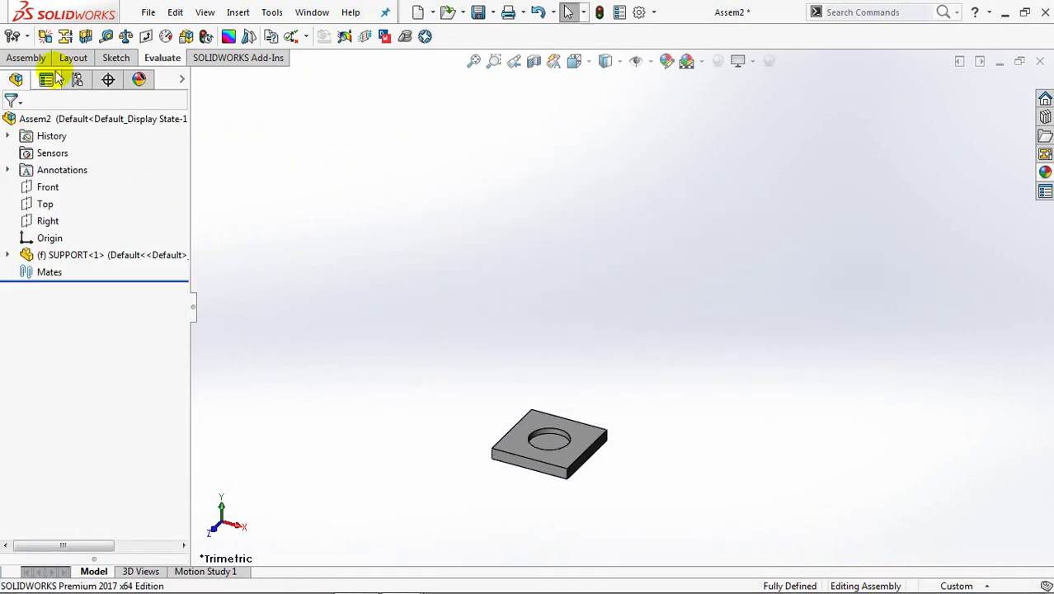
left_click(26, 57)
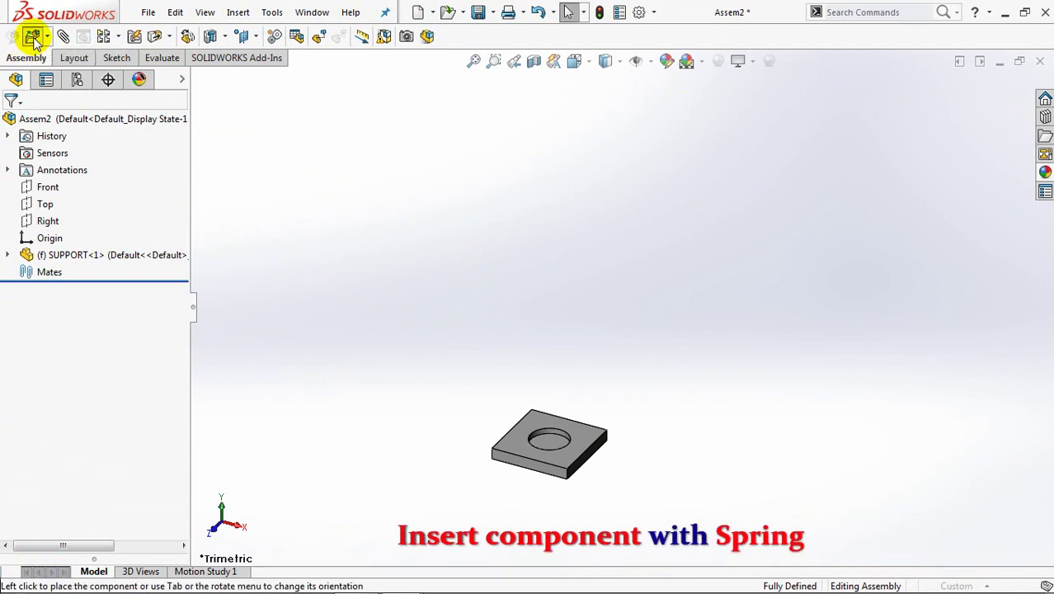
left_click(32, 37)
left_click(41, 295)
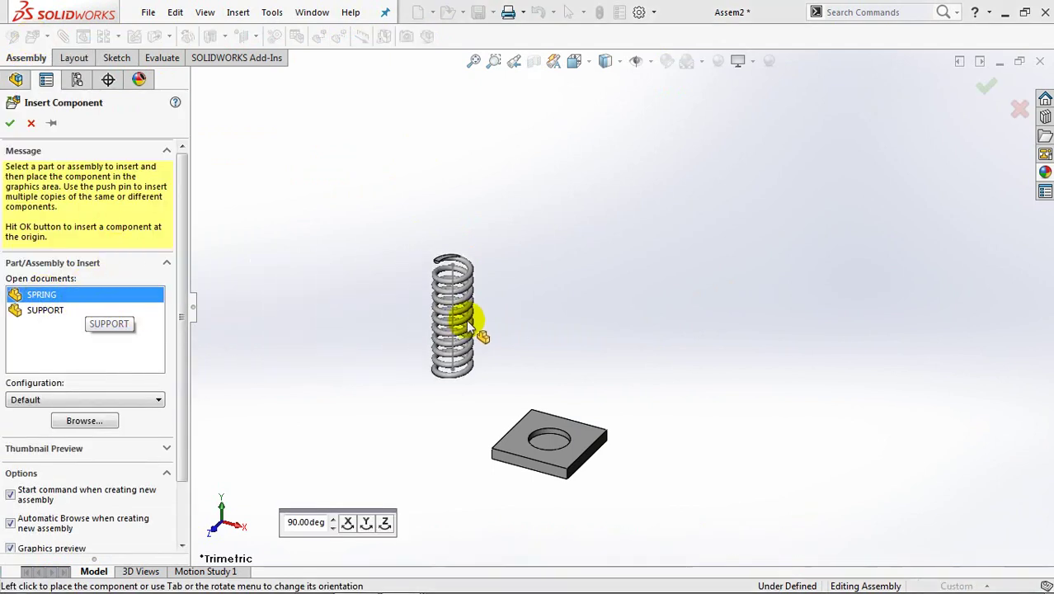
left_click(489, 345)
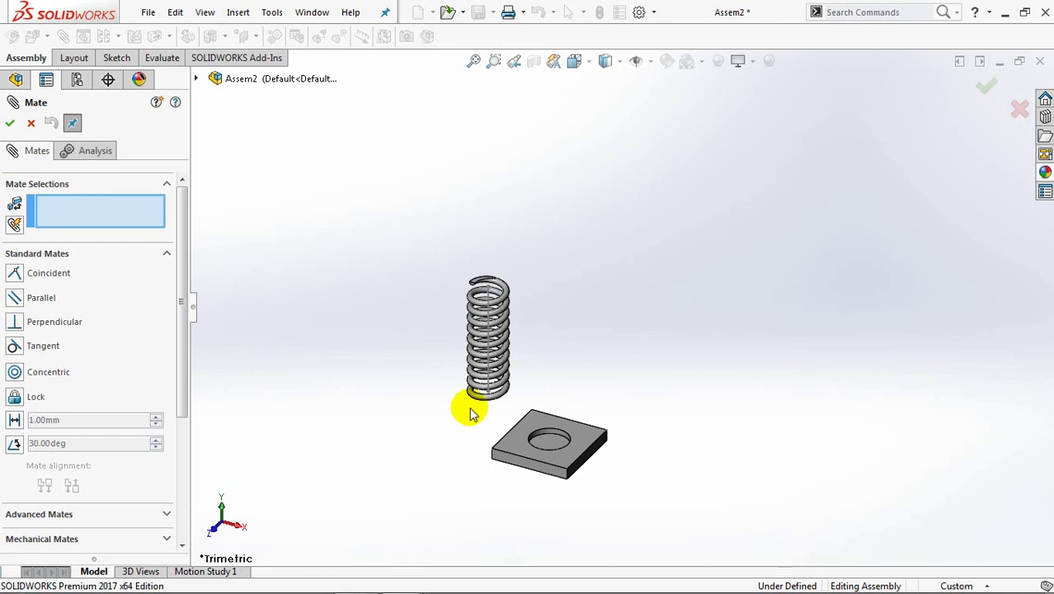
- Mate the spring's bottom end face coincident with the lower plate's hole face
scroll(503, 433, "up", 3)
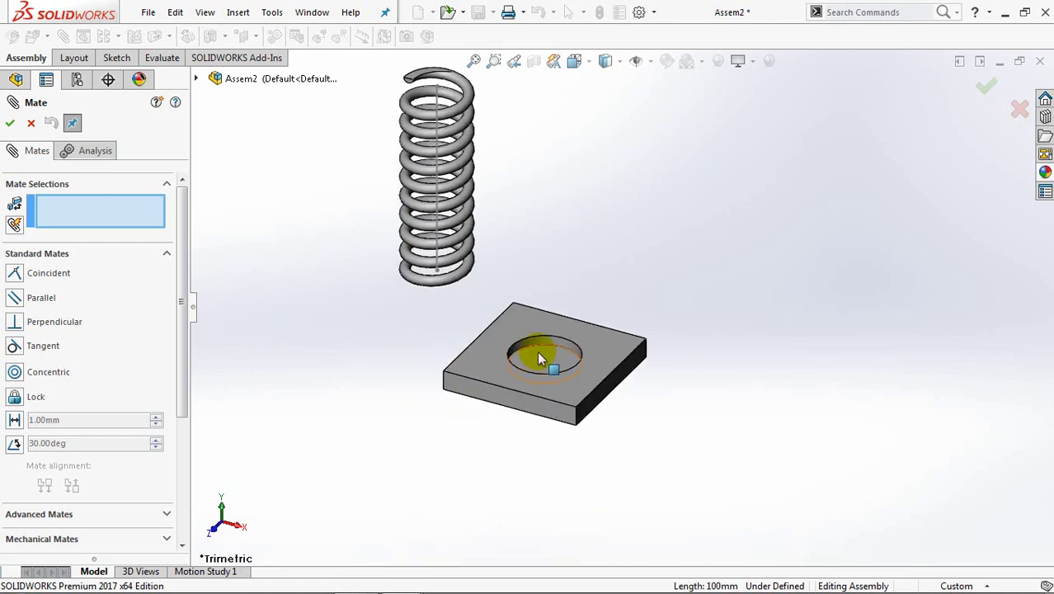
left_click(541, 359)
mouse_move(522, 336)
middle_mouse_down()
mouse_move(527, 209)
mouse_move(426, 376)
middle_mouse_up()
scroll(422, 351, "up", 2)
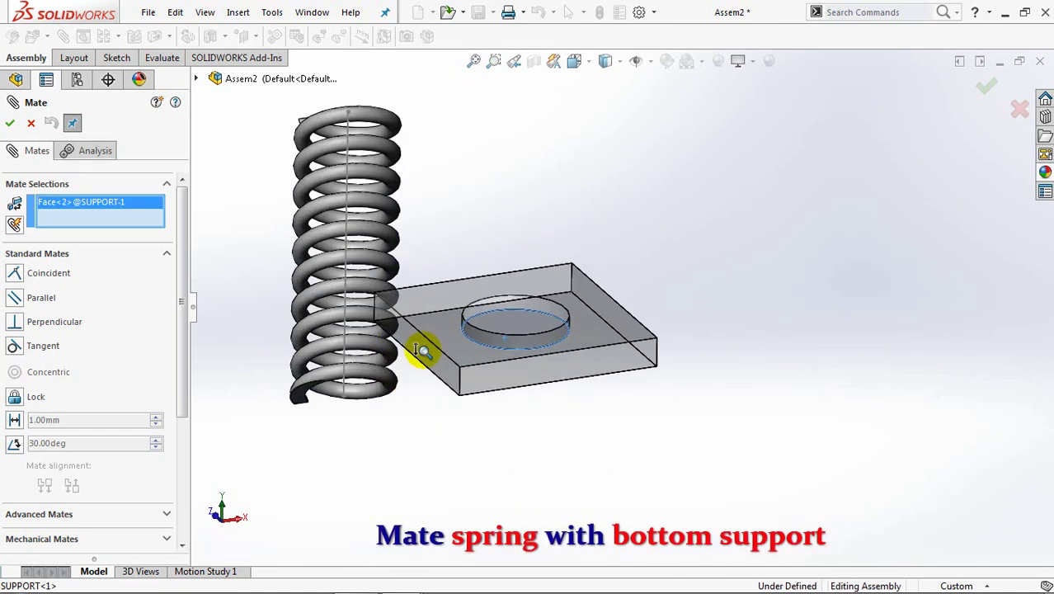
scroll(422, 350, "up", 1)
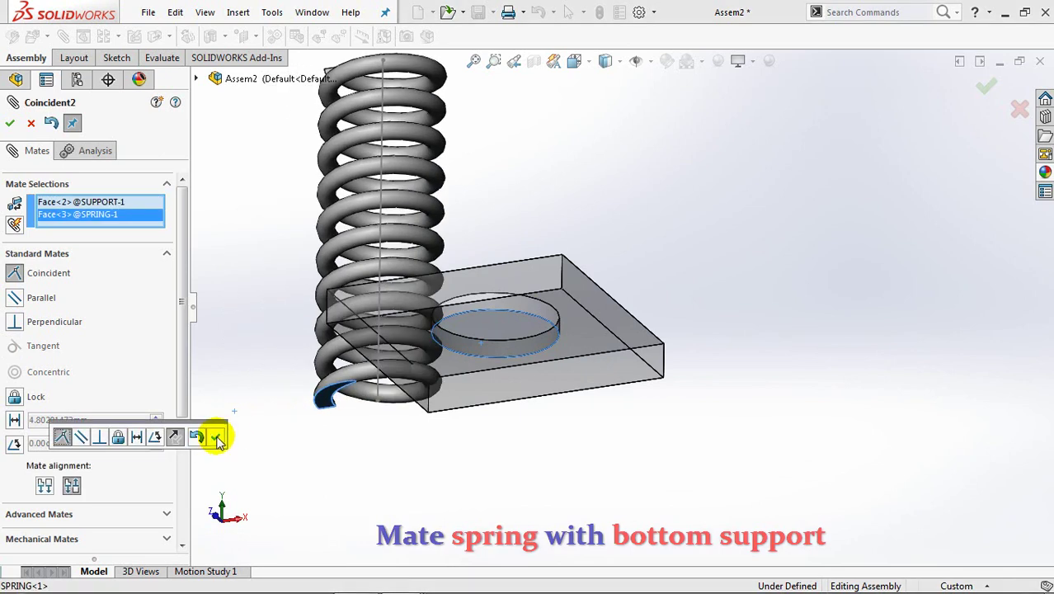
left_click(217, 437)
- Make the spring's central axis concentric with the hole's round face
left_click(381, 393)
middle_click_drag(489, 353, 471, 494)
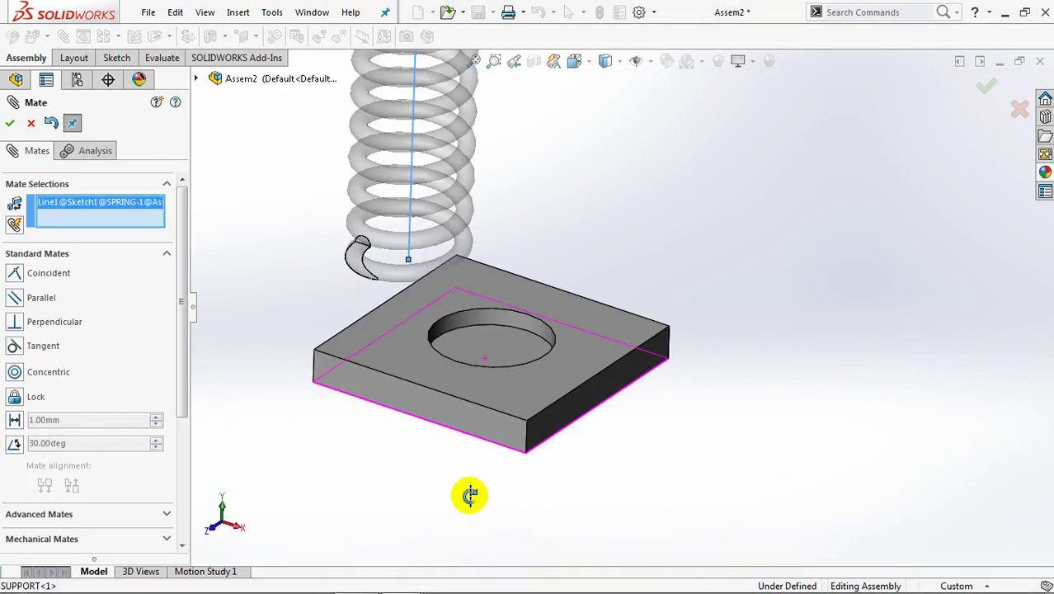
left_click(508, 322)
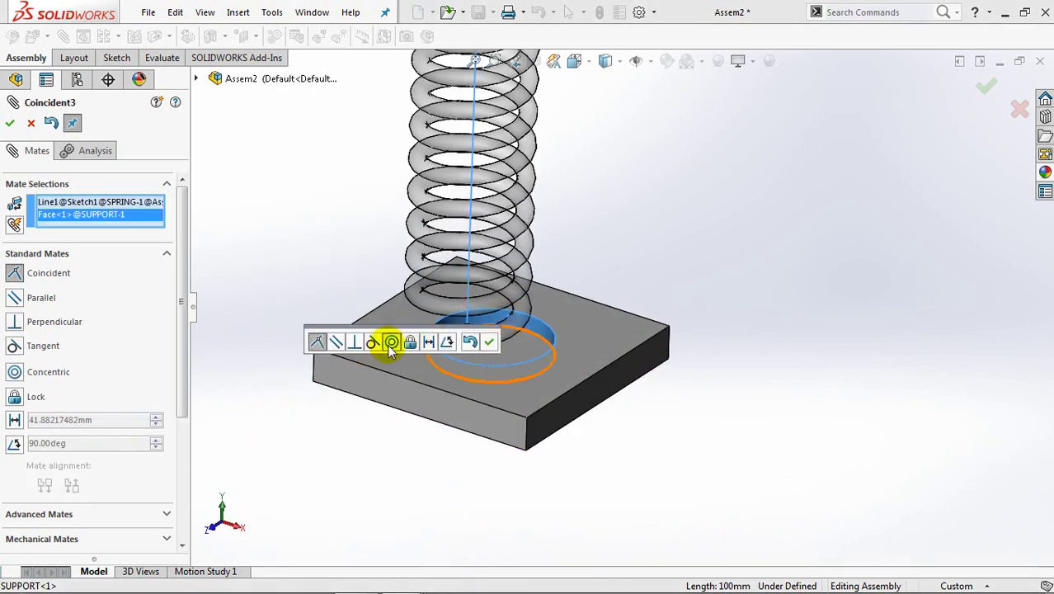
left_click(509, 343)
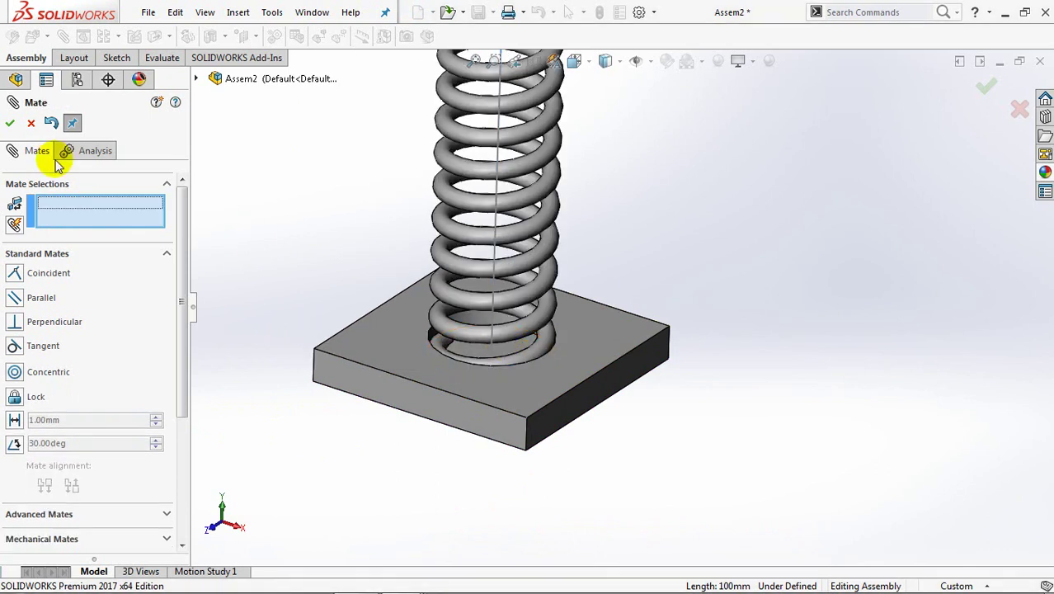
key("Escape")
- Insert a second SUPPORT plate, placing it above the spring
key("f")
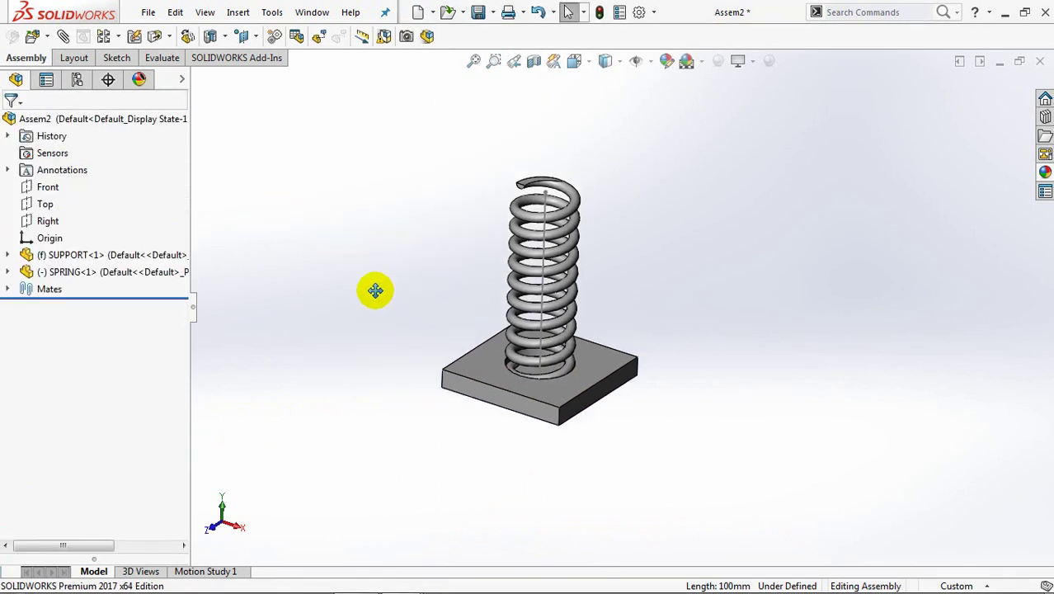
left_click(32, 35)
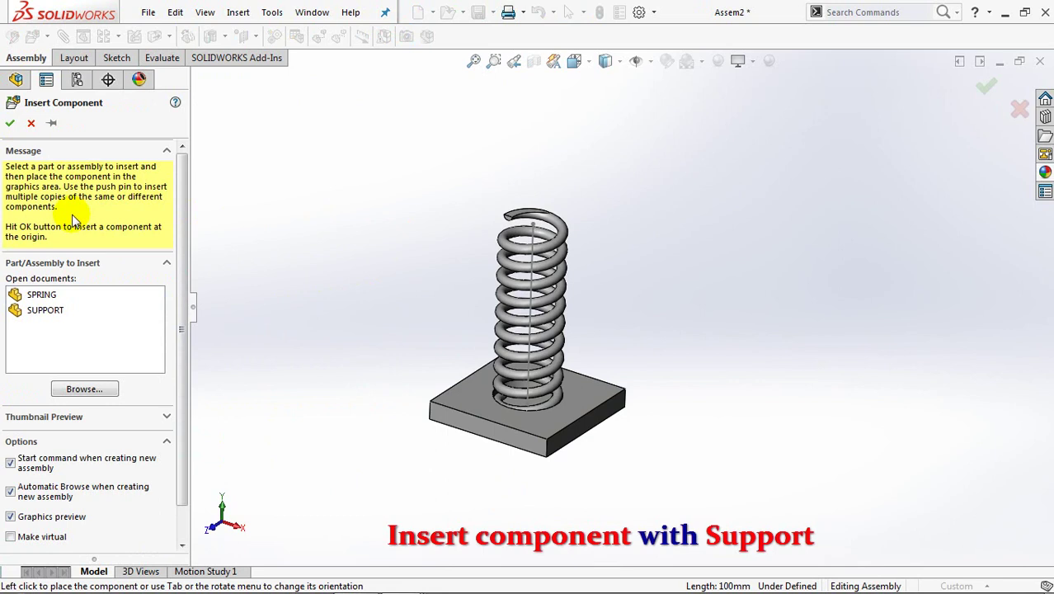
left_click(46, 311)
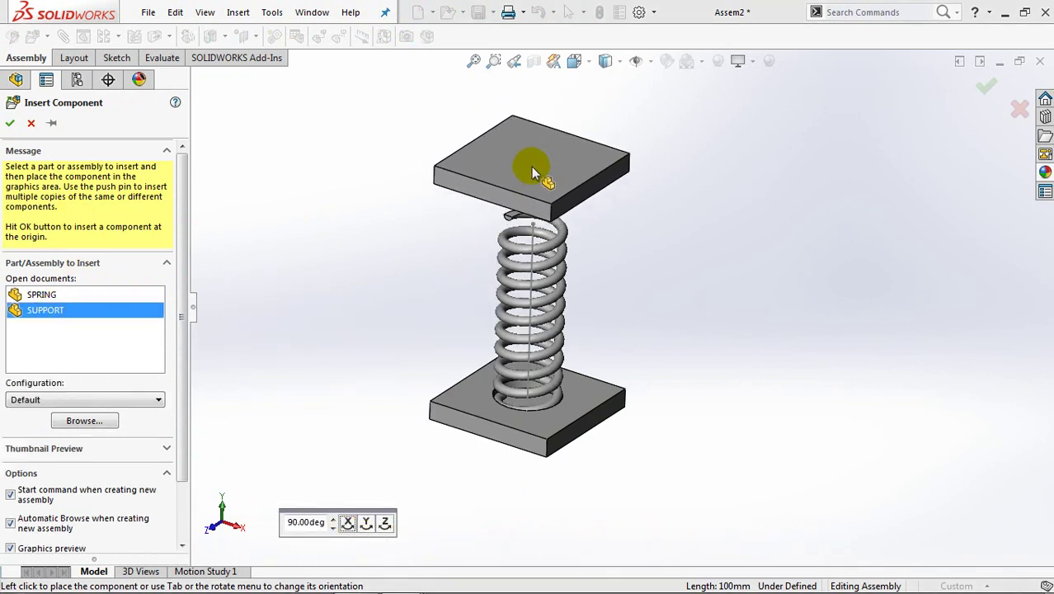
left_click(532, 170)
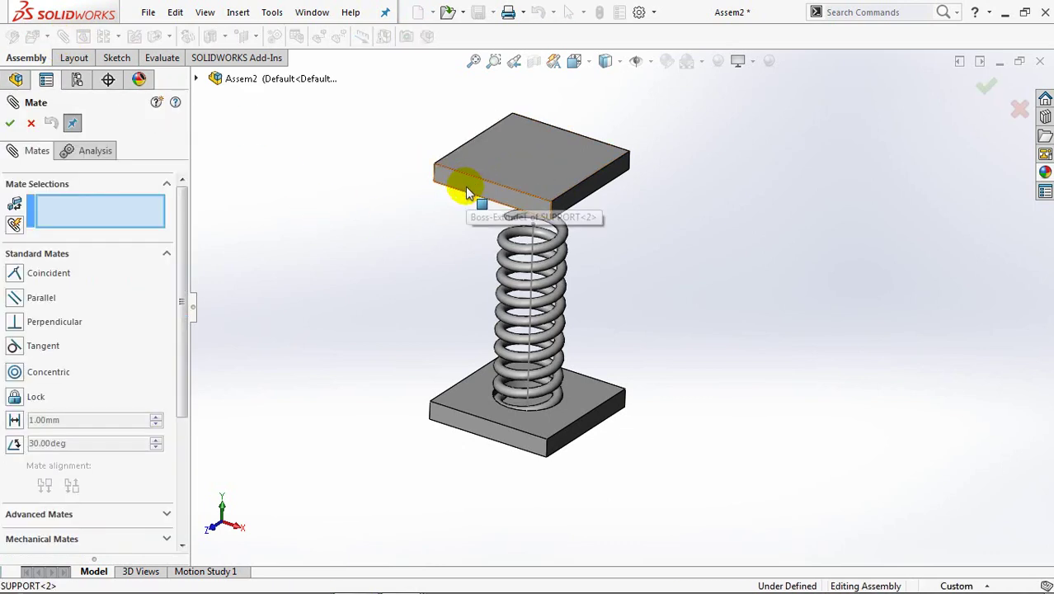
- Mate the new plate's front and side faces coincident with SUPPORT<1>, move it above the spring, and rebuild
left_click(463, 219)
left_click(458, 419)
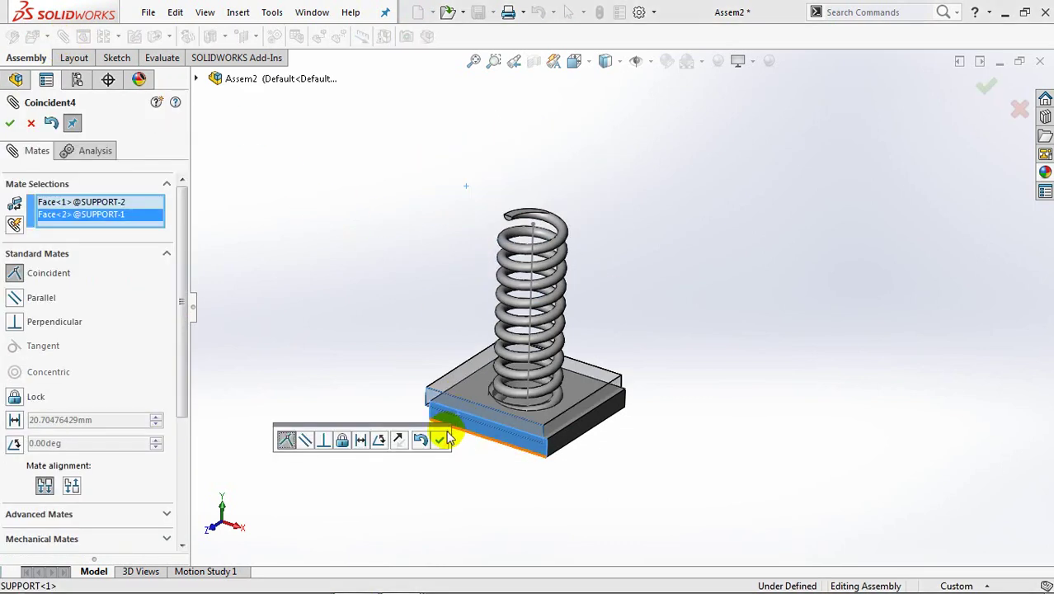
left_click(438, 438)
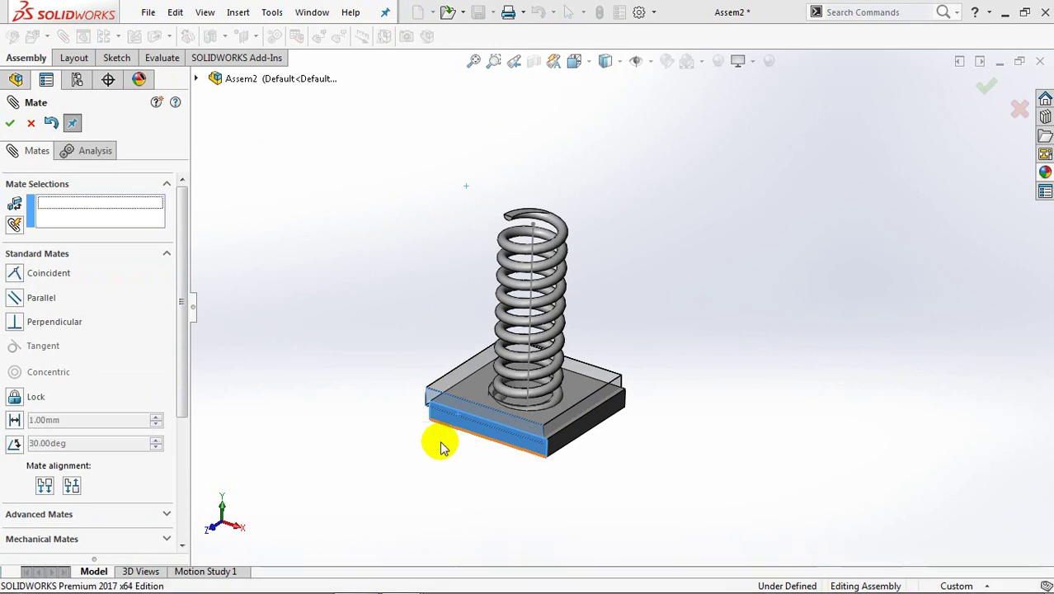
left_click(575, 422)
left_click(576, 432)
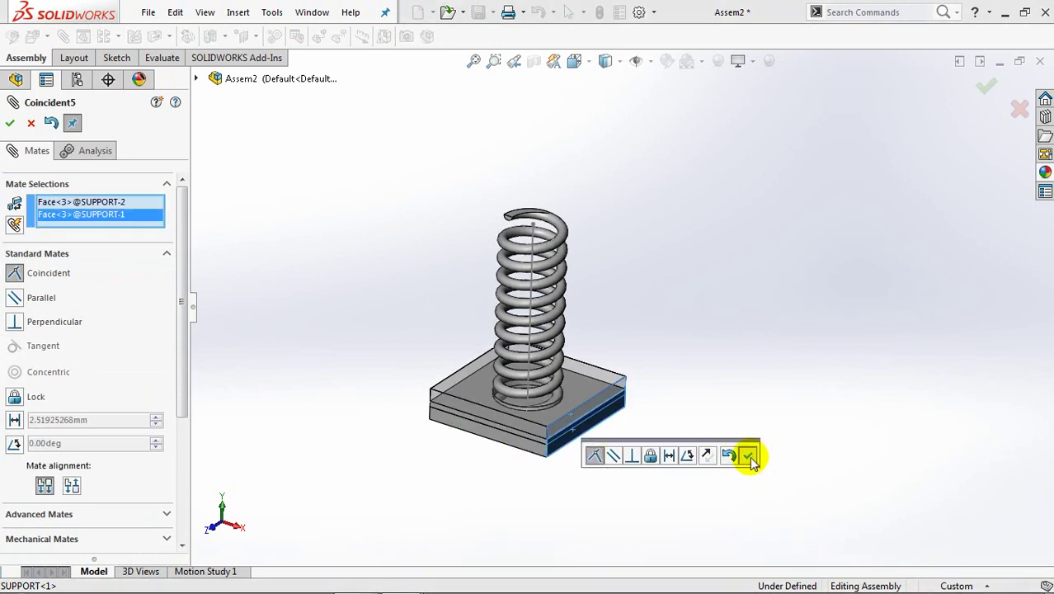
left_click(748, 456)
left_click(10, 123)
left_click_drag(460, 400, 384, 167)
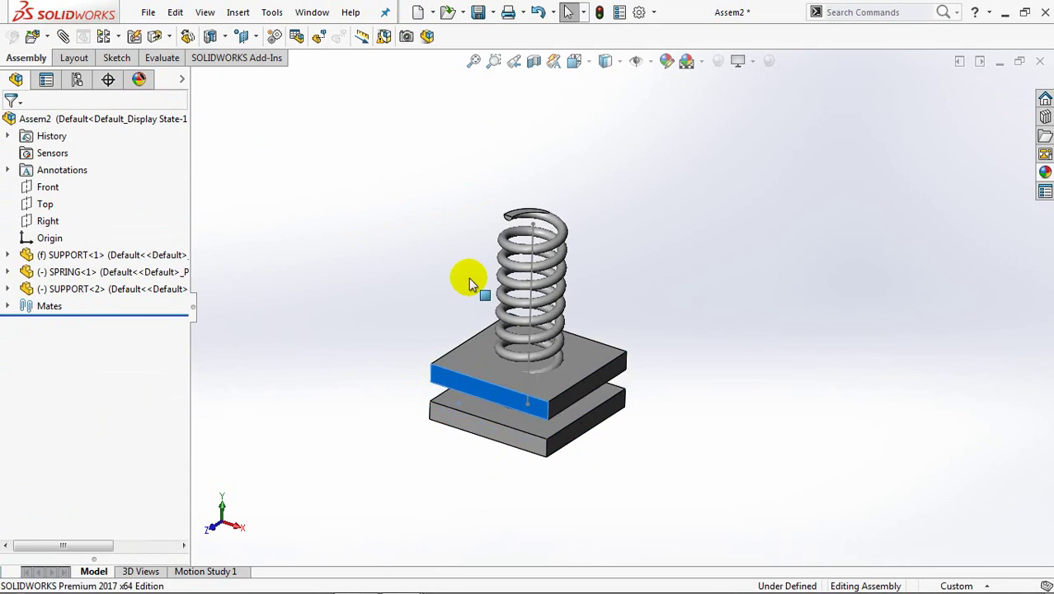
left_click(384, 306)
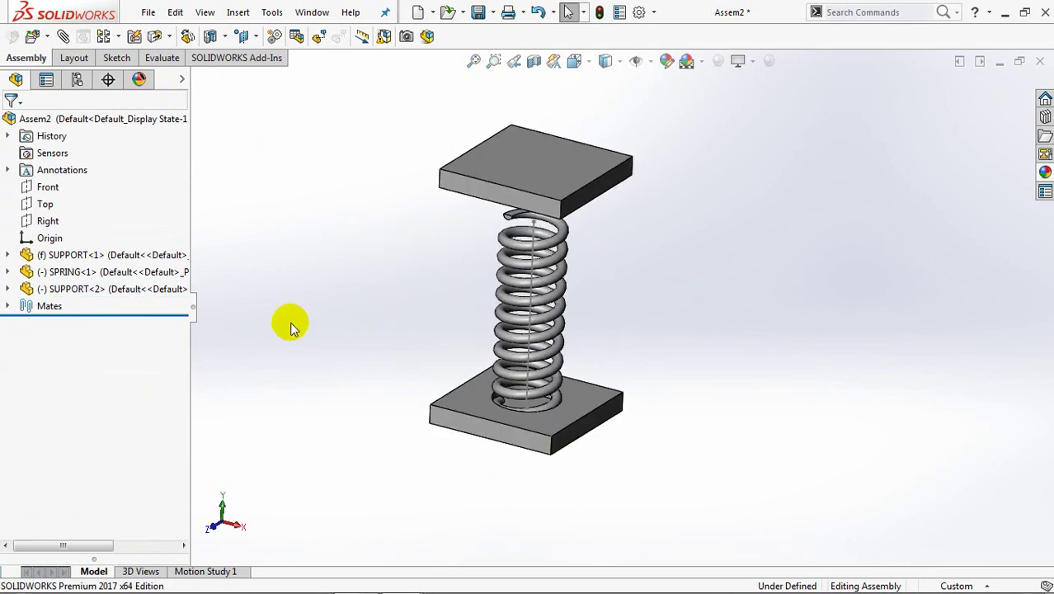
- Edit SPRING<1> in place, first saving the assembly without rebuilding as SPRING ASSY
left_click(24, 271)
left_click(118, 230)
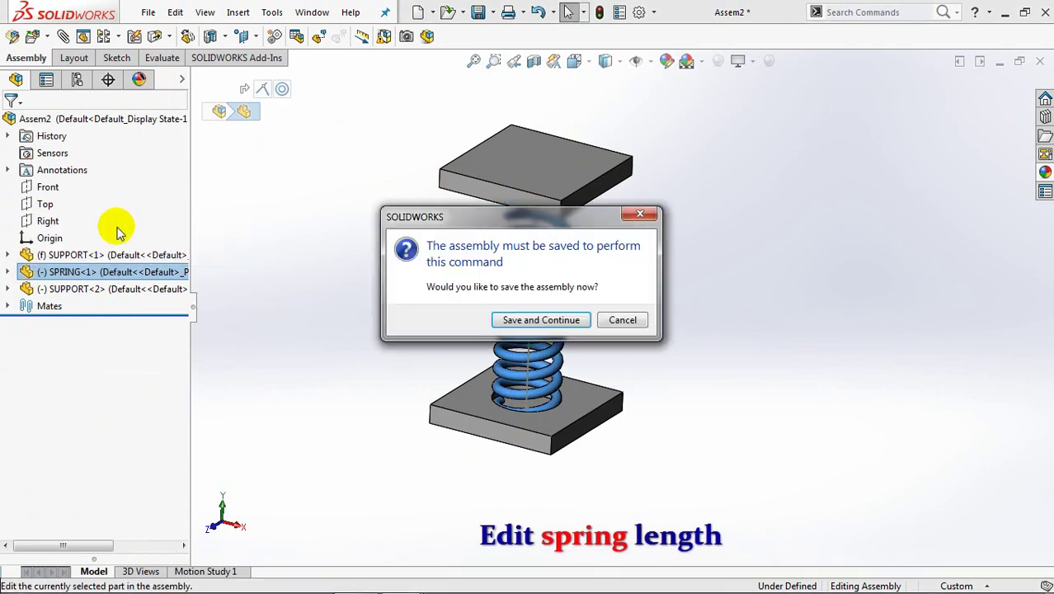
left_click(509, 325)
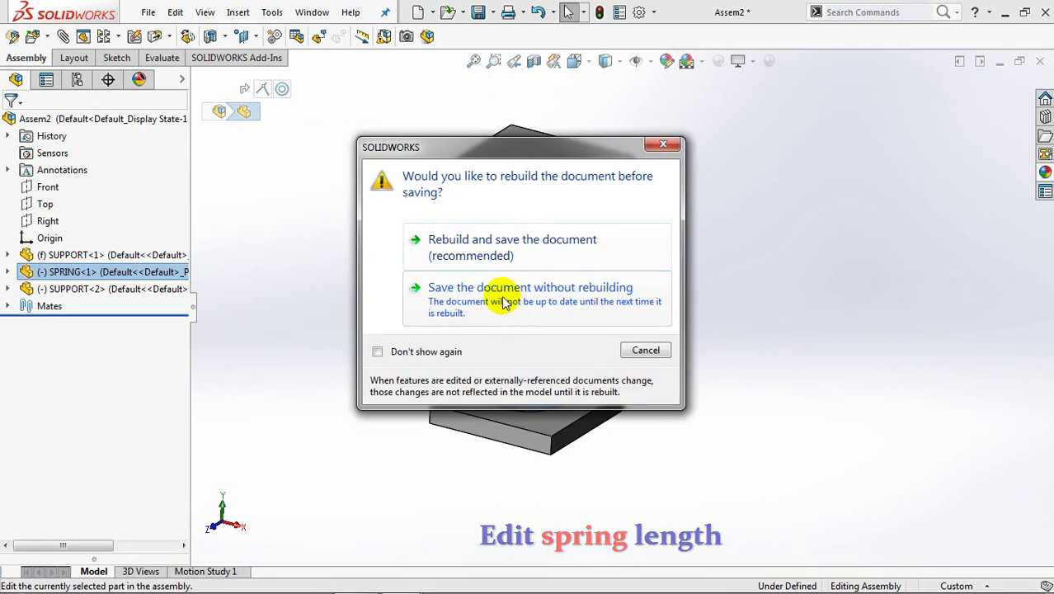
left_click(502, 297)
type("SPRING ASSY")
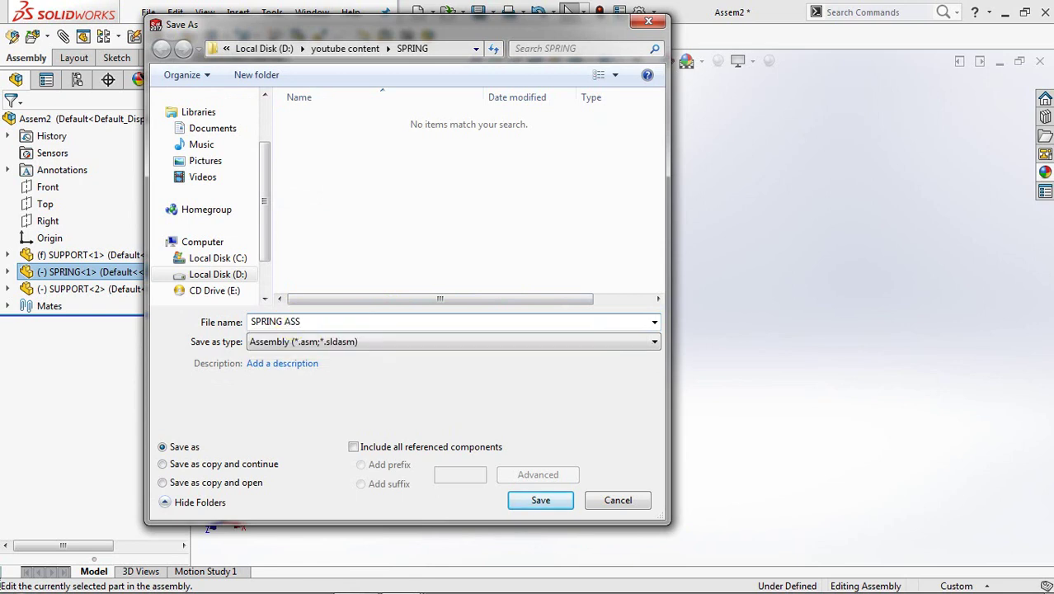
left_click(541, 501)
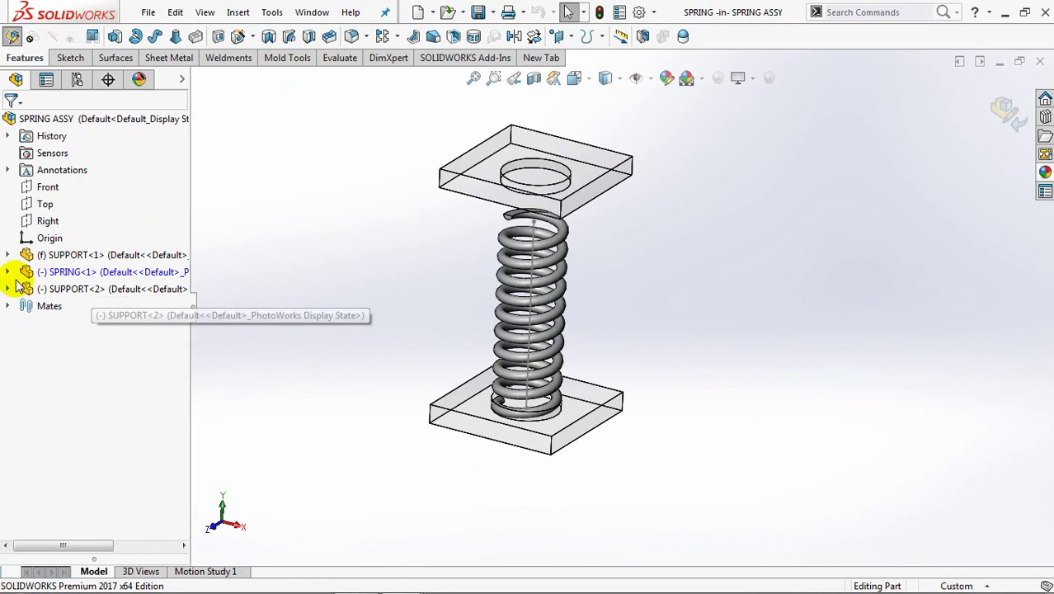
- Edit Sketch1 under the spring's Sweep1 and delete its 100 mm length dimension
left_click(7, 272)
left_click(26, 442)
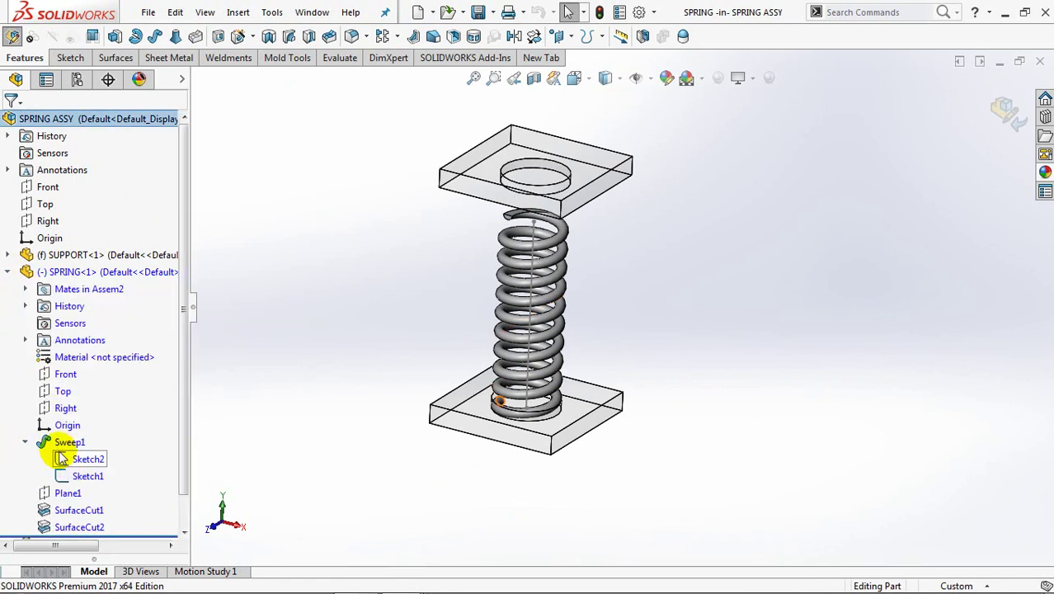
left_click(74, 477)
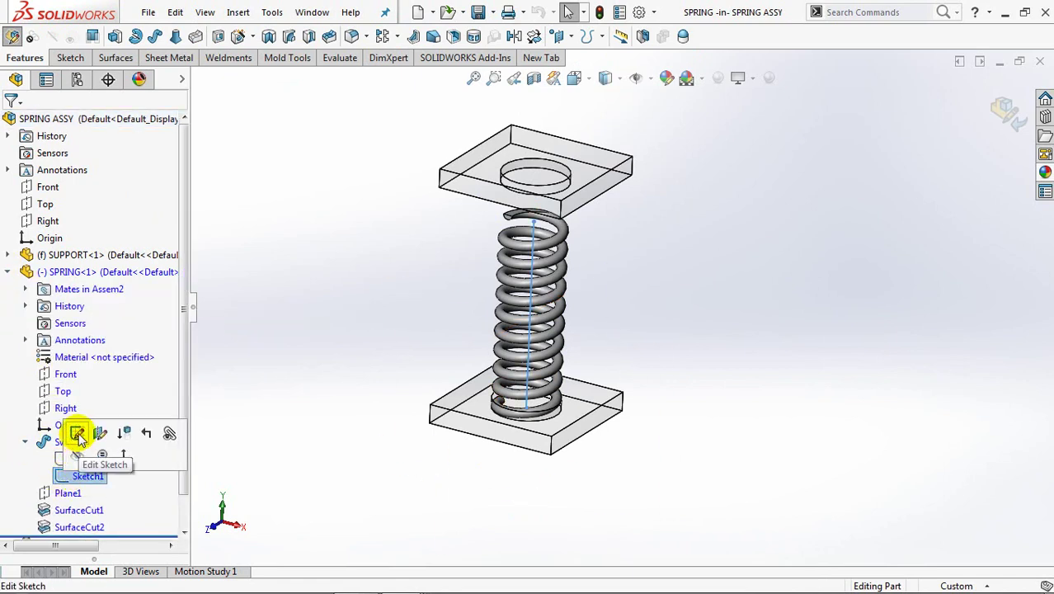
left_click(79, 437)
left_click(596, 301)
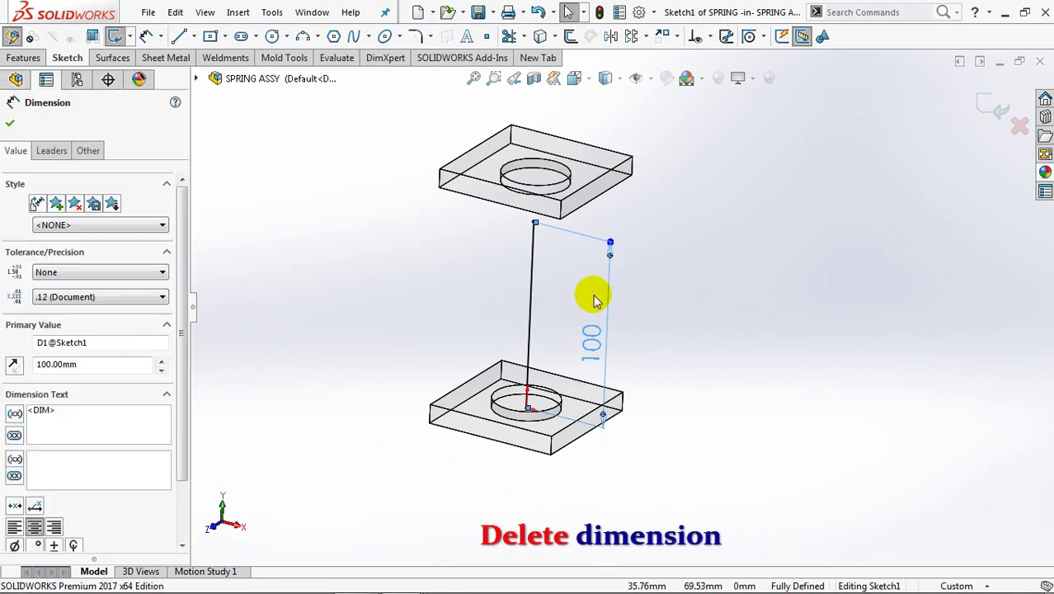
right_click(596, 301)
left_click(631, 375)
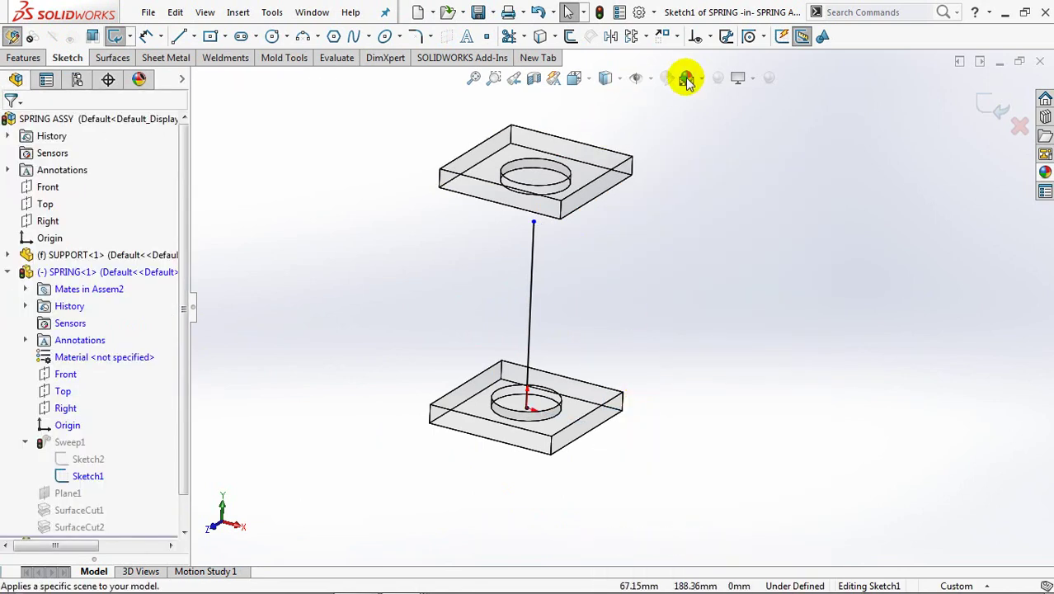
- Make the path's top endpoint coincident with the top support's hole edge, then exit the sketch
left_click(709, 37)
left_click(707, 78)
left_click(535, 221)
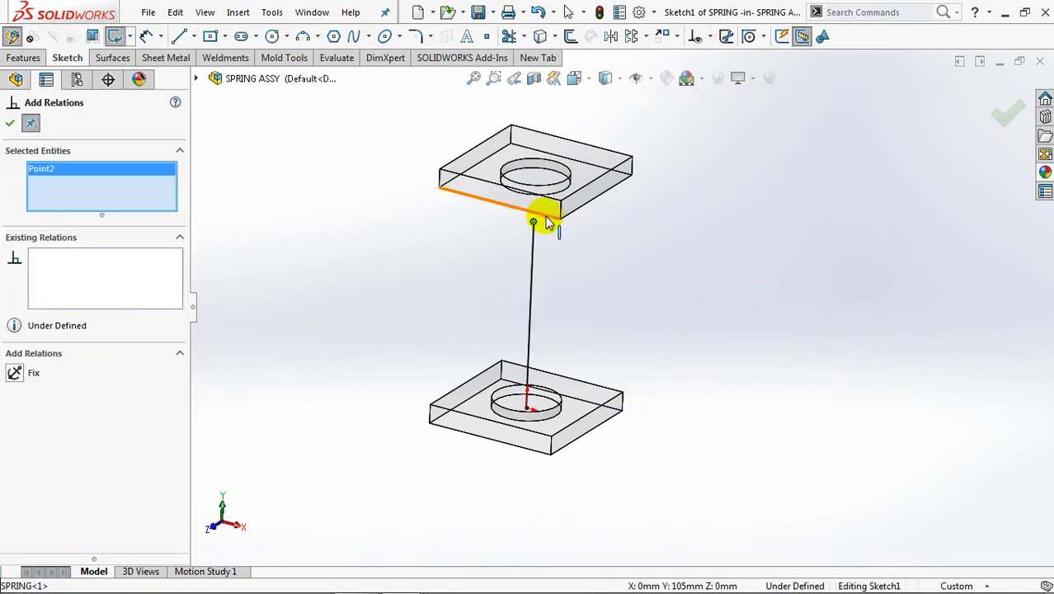
middle_click_drag(546, 217, 560, 96)
left_click(538, 162)
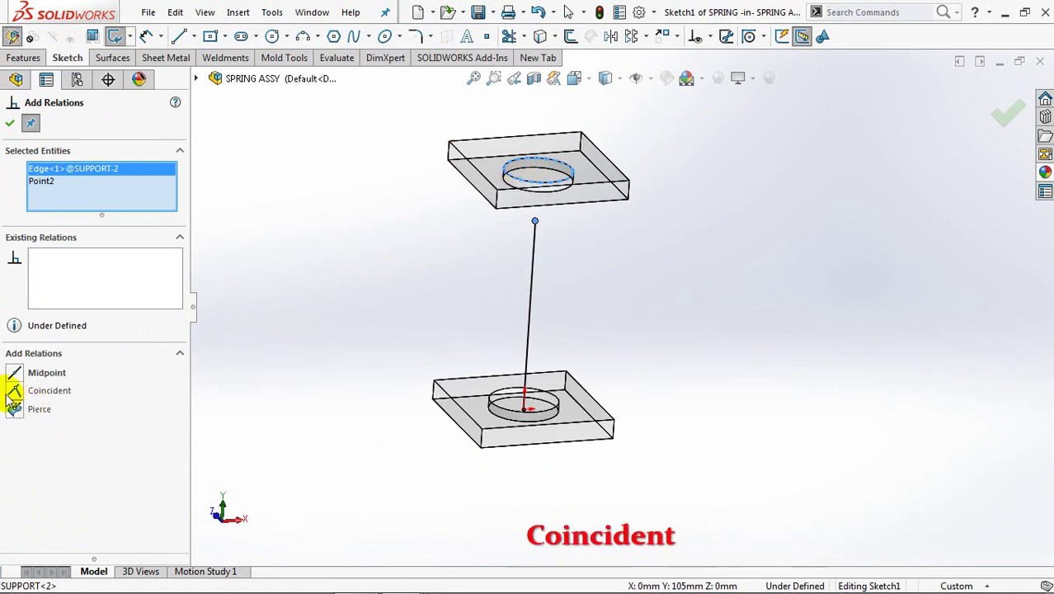
left_click(13, 125)
mouse_move(321, 239)
middle_mouse_down()
mouse_move(339, 254)
mouse_move(337, 345)
middle_mouse_up()
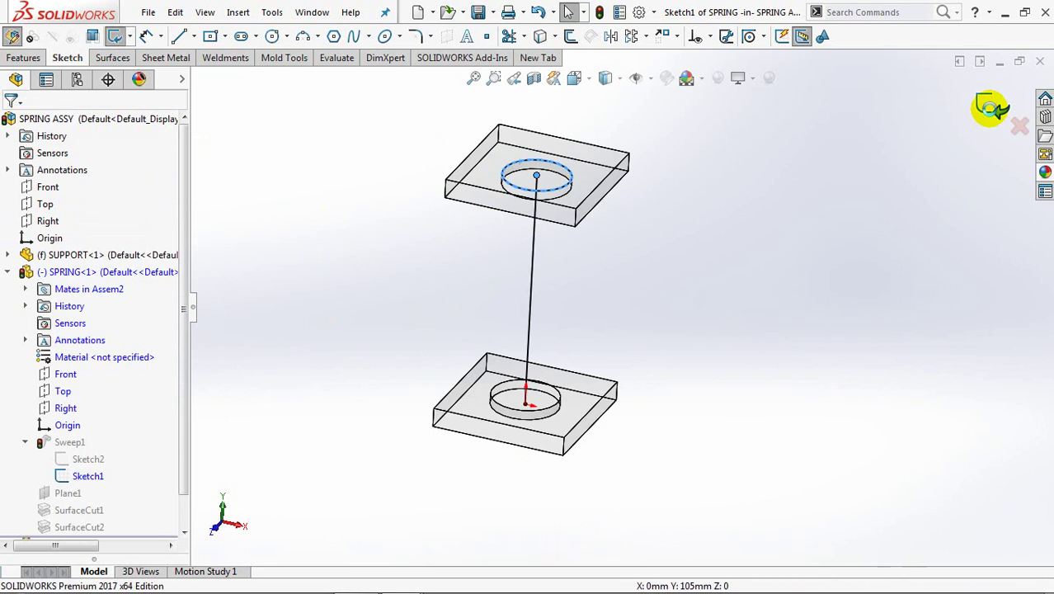
left_click(992, 107)
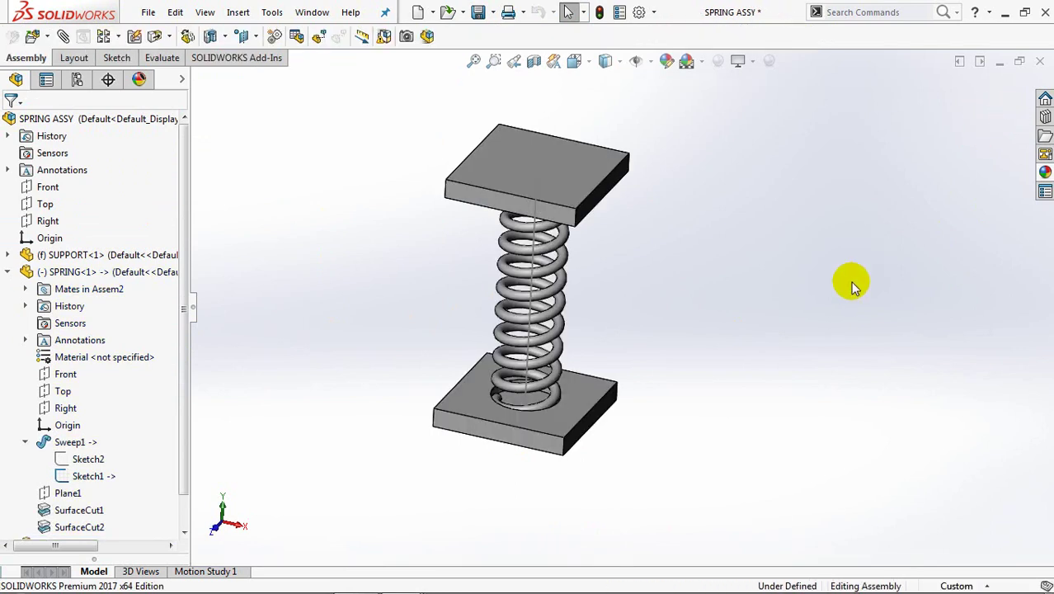
- Open Motion Study 1, bring the assembly into view above the timeline, and keep Animation as study type
left_click(206, 573)
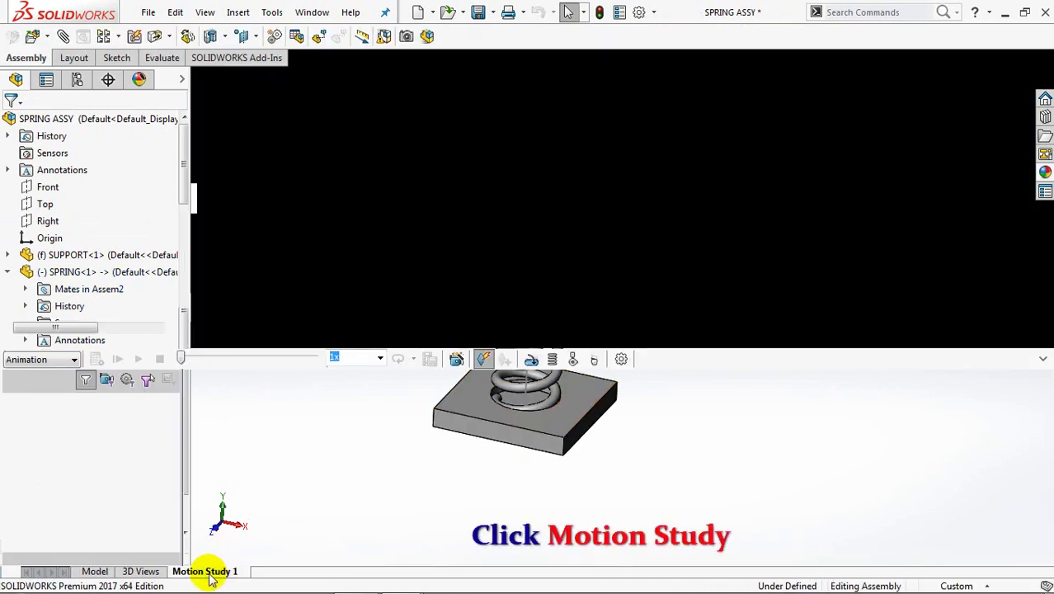
mouse_move(651, 231)
middle_mouse_down("ctrl")
mouse_move(693, 257)
mouse_move(687, 218)
middle_mouse_up("ctrl")
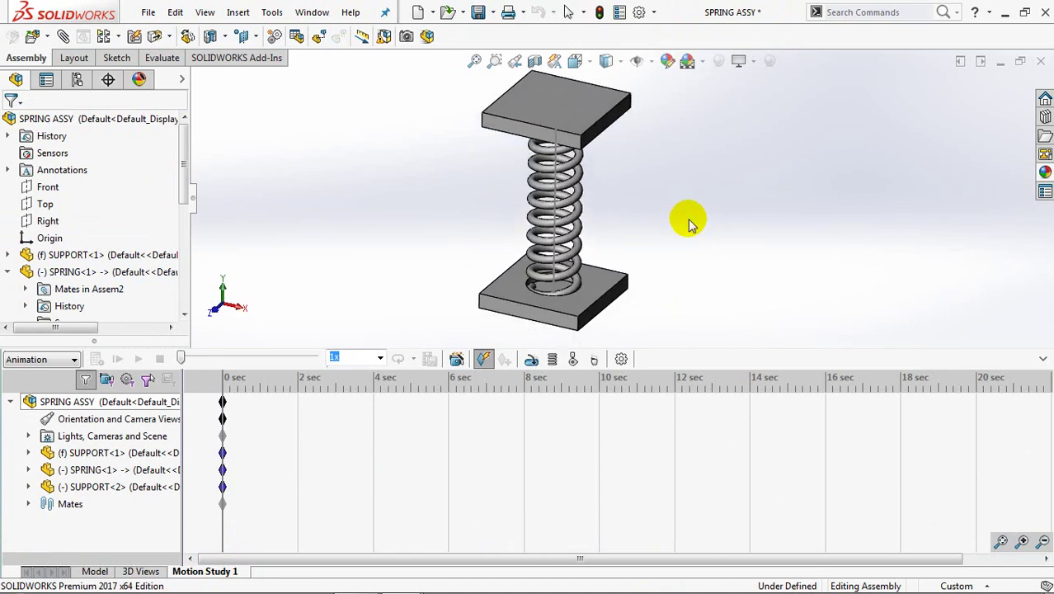
left_click(71, 359)
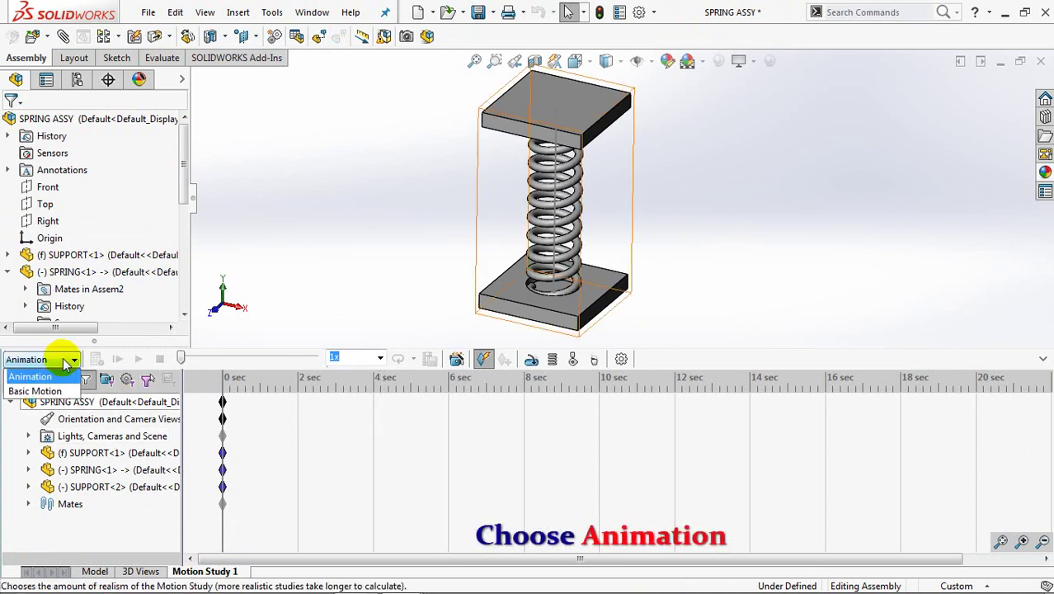
left_click(33, 370)
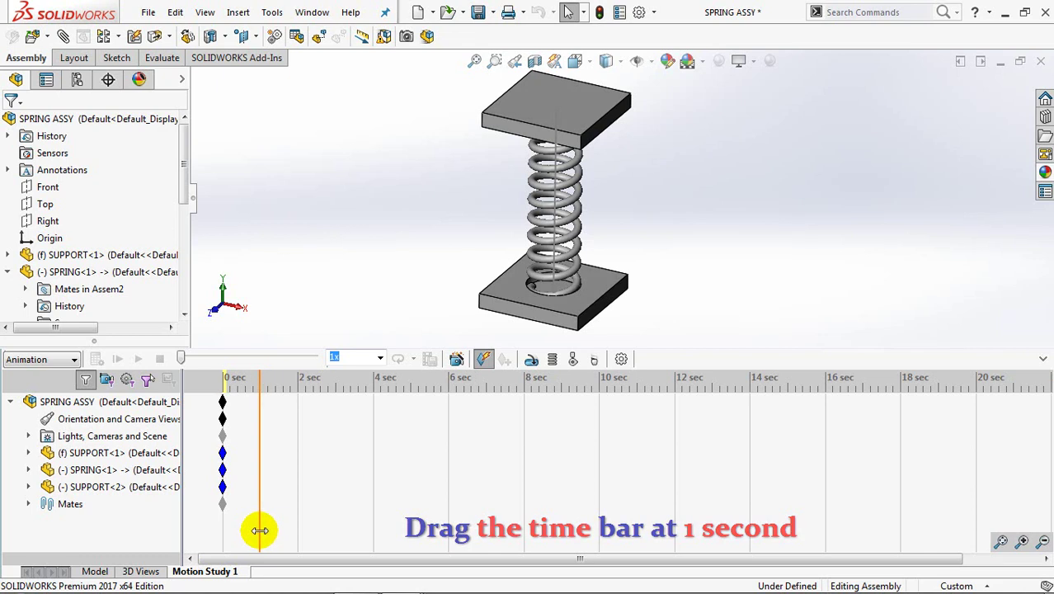
- Key SUPPORT<2> pushed down onto the spring at 1 s, lifted back at 2 s, then calculate
left_click_drag(259, 528, 260, 530)
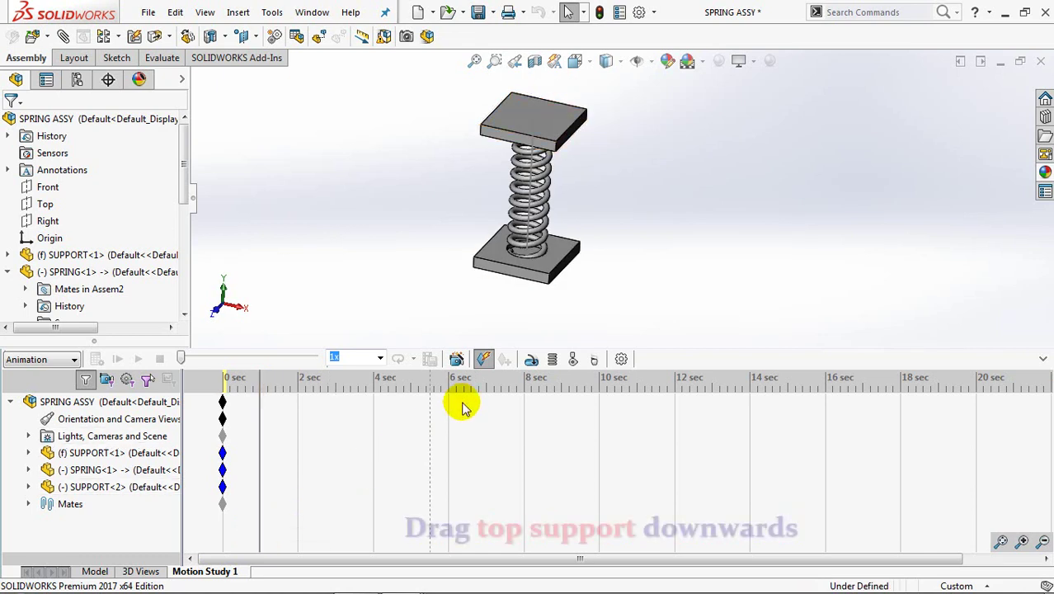
left_click_drag(559, 131, 565, 185)
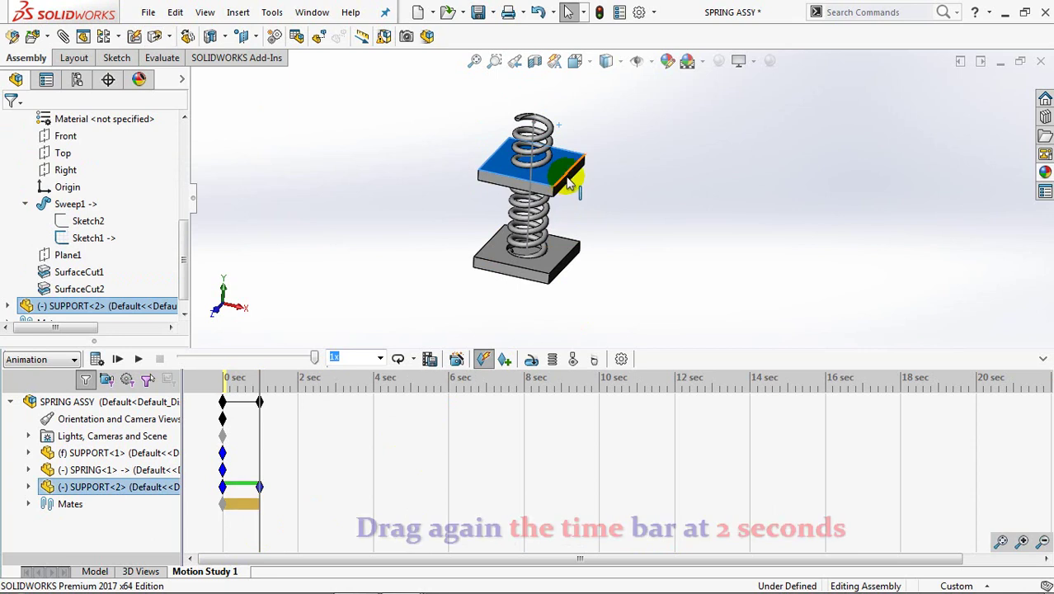
left_click_drag(291, 526, 298, 525)
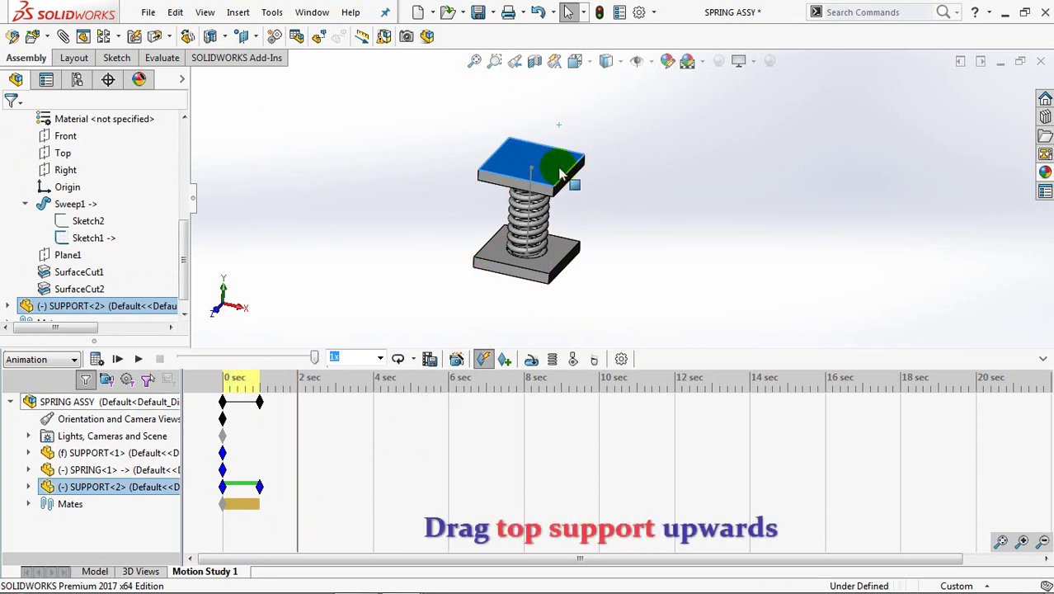
left_click_drag(560, 173, 566, 97)
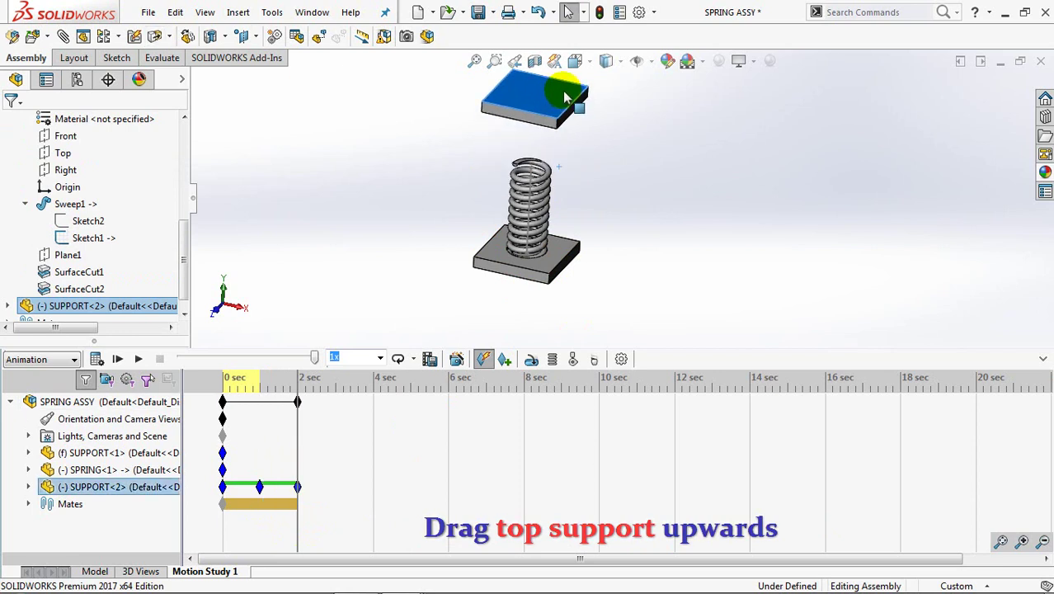
left_click(100, 362)
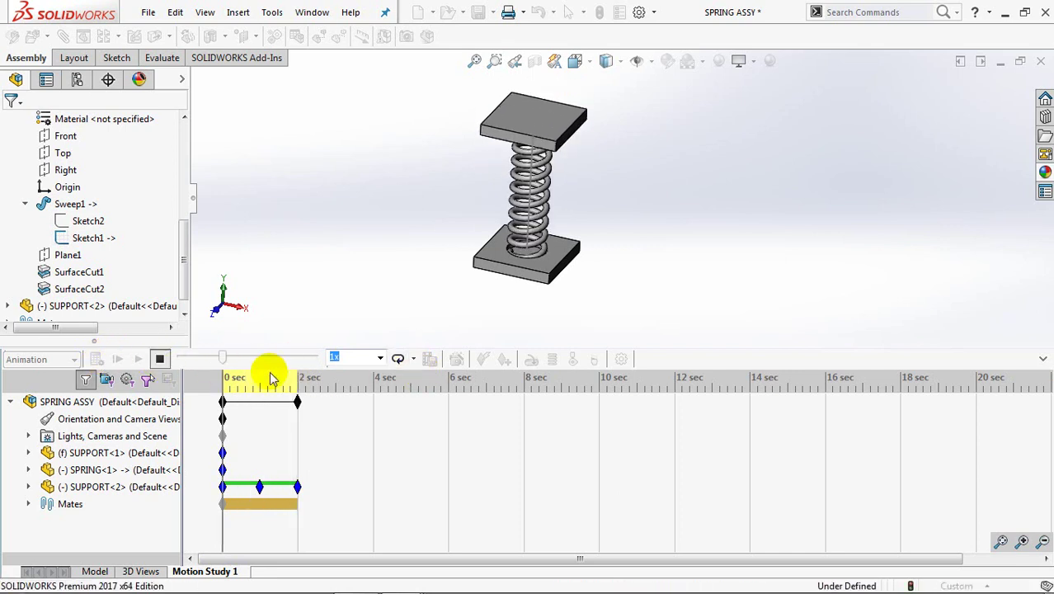
- Keep the current playback mode and play the animation, tilting the view to see the plates side-on
left_click(414, 360)
left_click(404, 363)
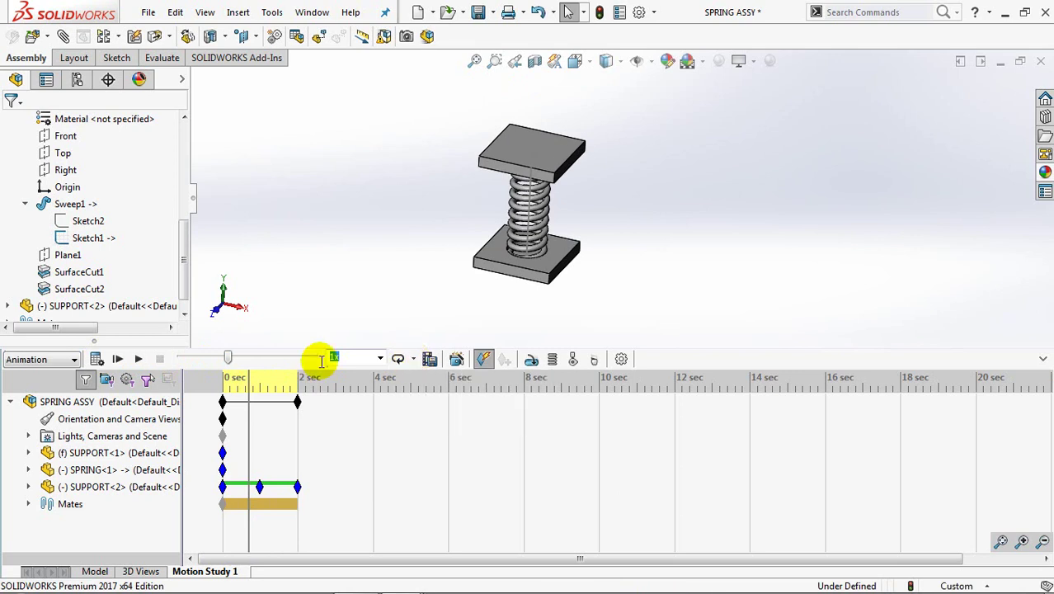
left_click(138, 360)
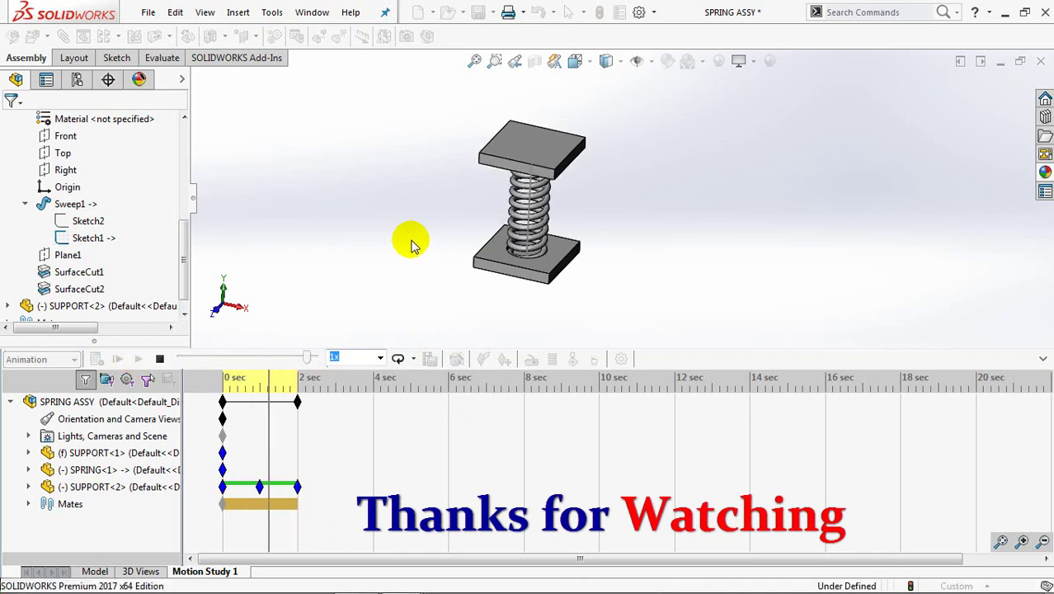
middle_click_drag(412, 255, 411, 221)
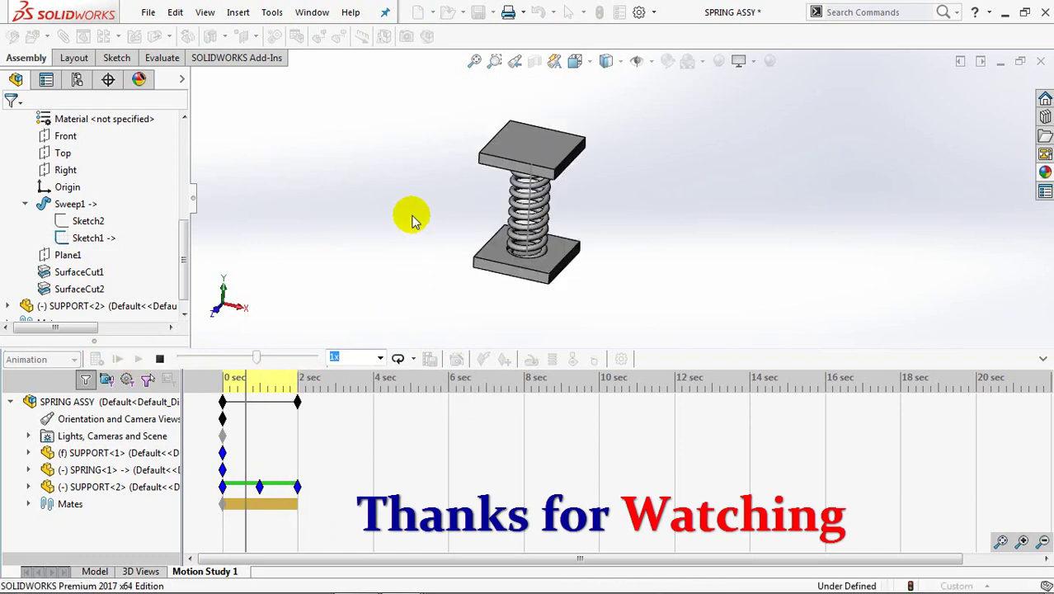